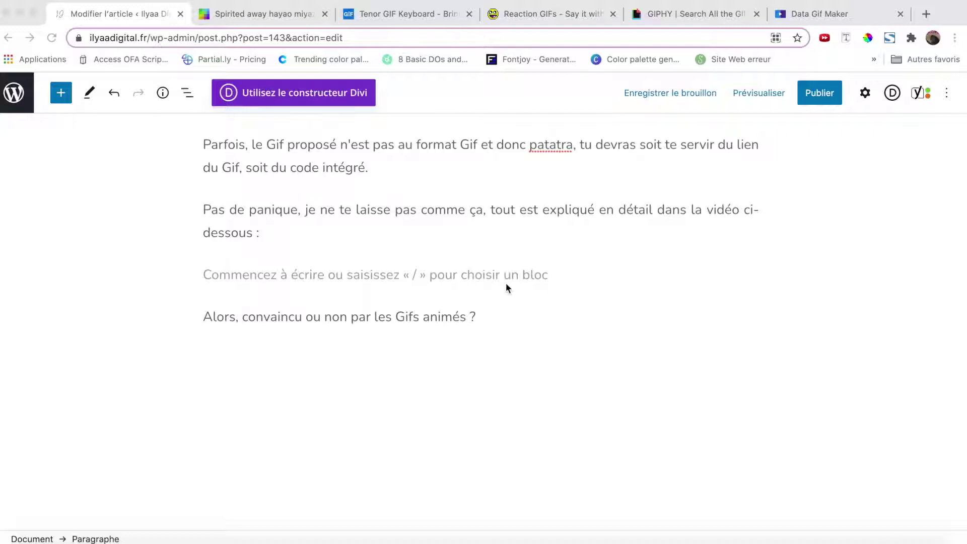
Upload "Gif animé année 90.gif" into an image block below the "vidéo ci-dessous :" paragraph and center it
{"action": "left_click", "coordinate": [469, 278]}
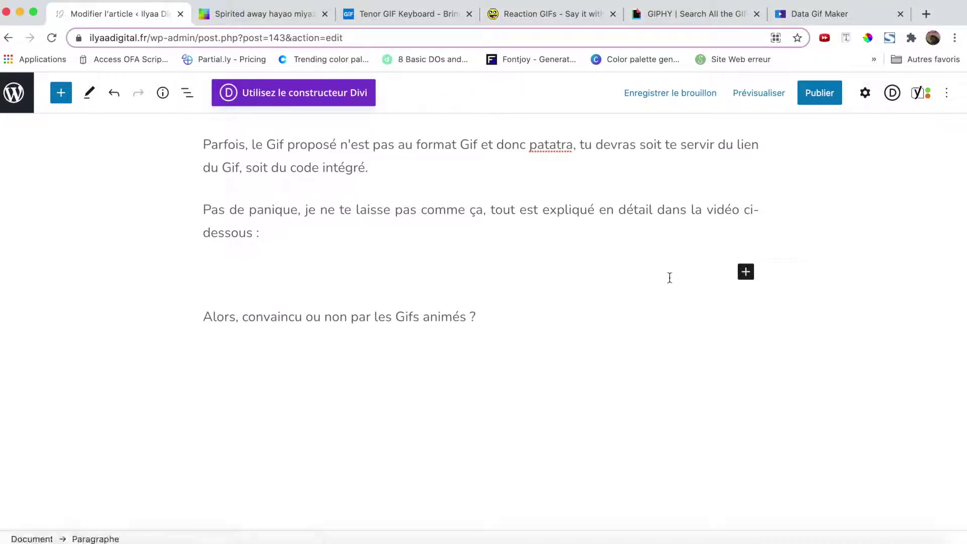
{"action": "left_click", "coordinate": [746, 272]}
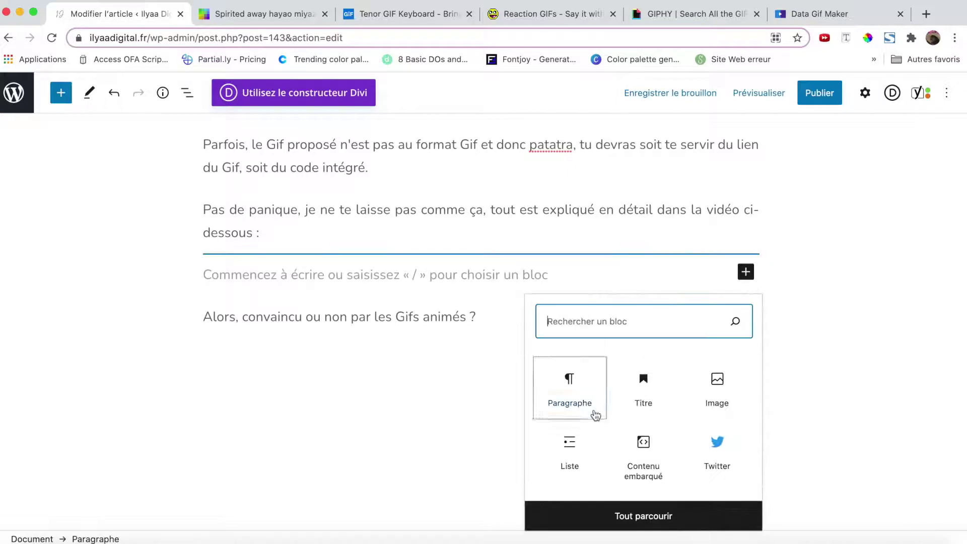
{"action": "left_click", "coordinate": [715, 387]}
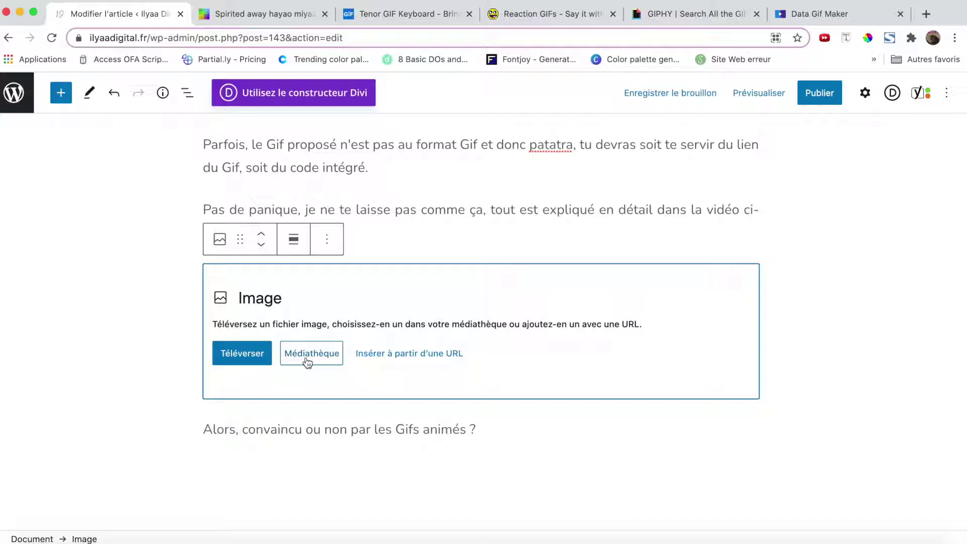
{"action": "left_click", "coordinate": [249, 354]}
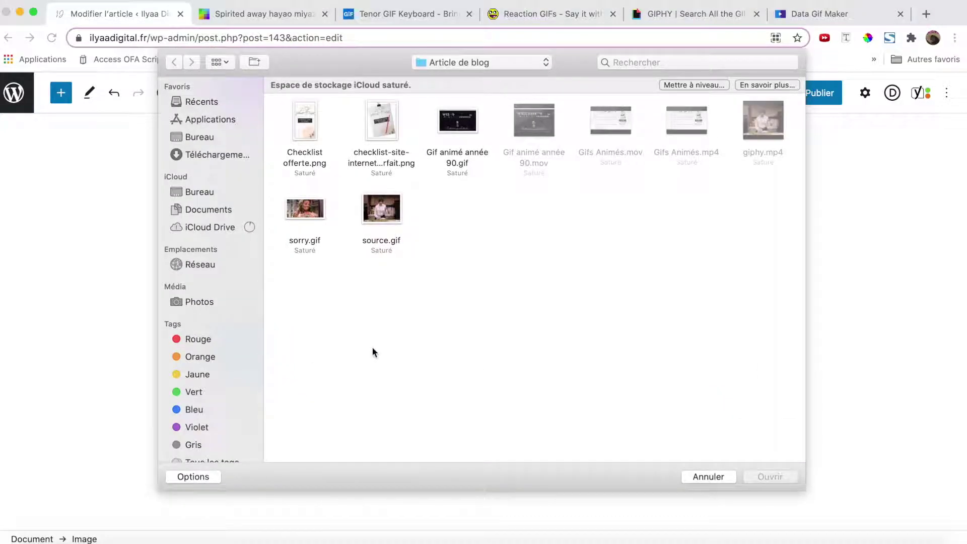
{"action": "left_click", "coordinate": [451, 168]}
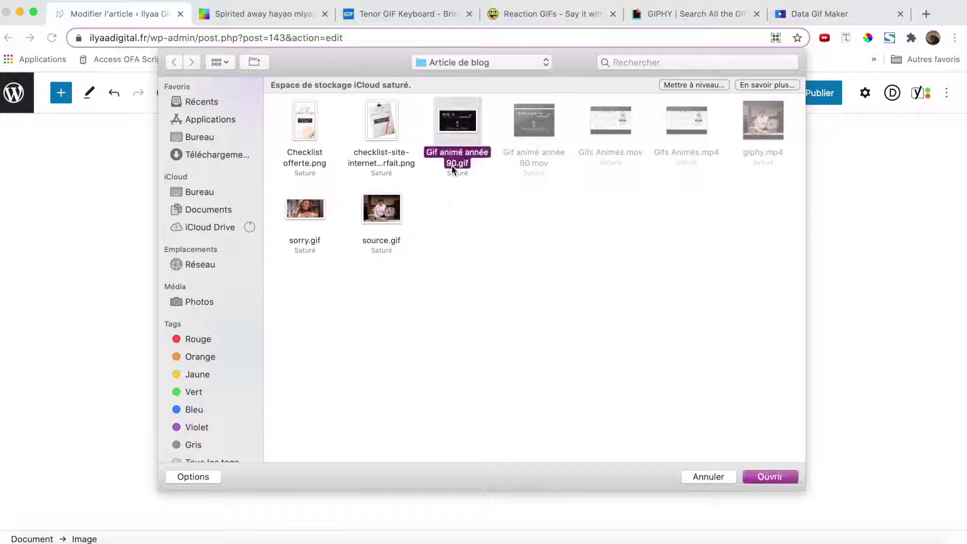
{"action": "left_click", "coordinate": [763, 476]}
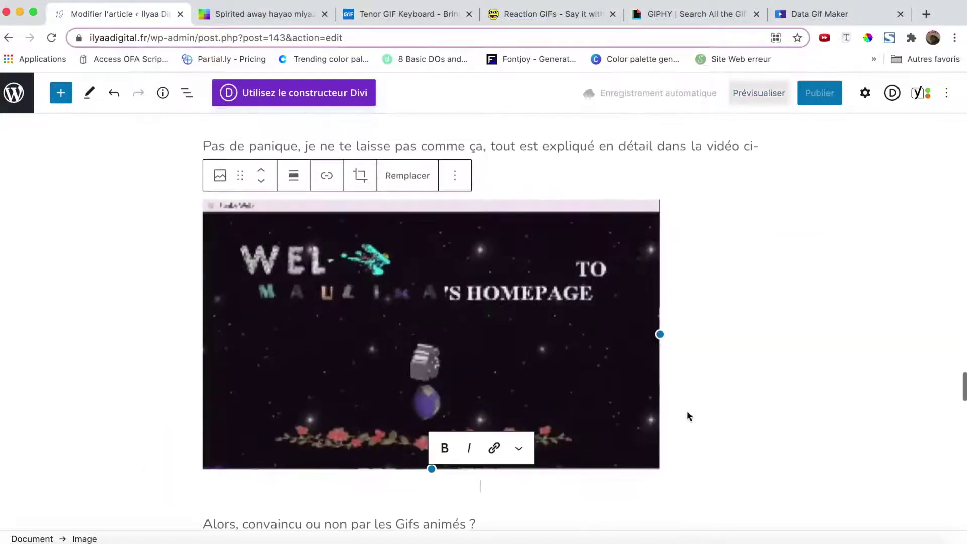
{"action": "left_click", "coordinate": [297, 169]}
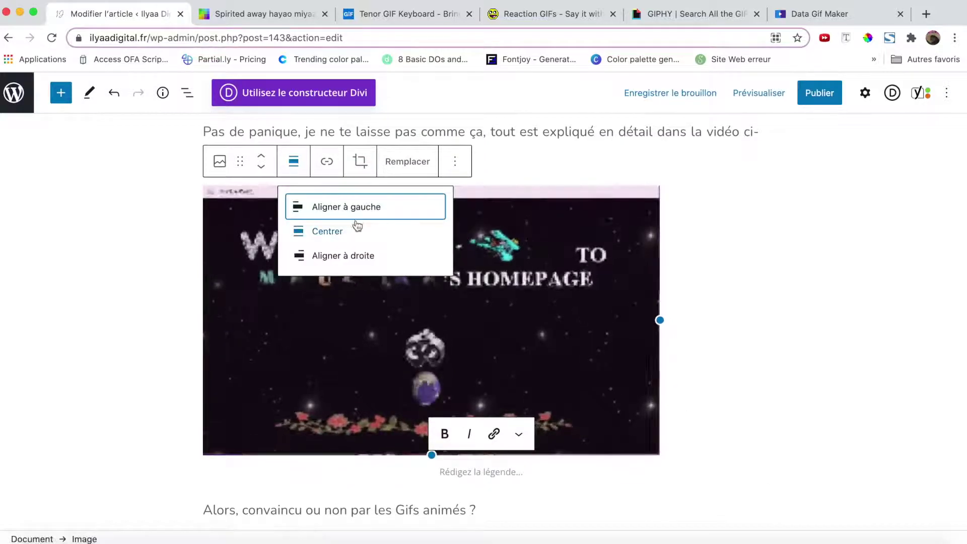
{"action": "left_click", "coordinate": [355, 227]}
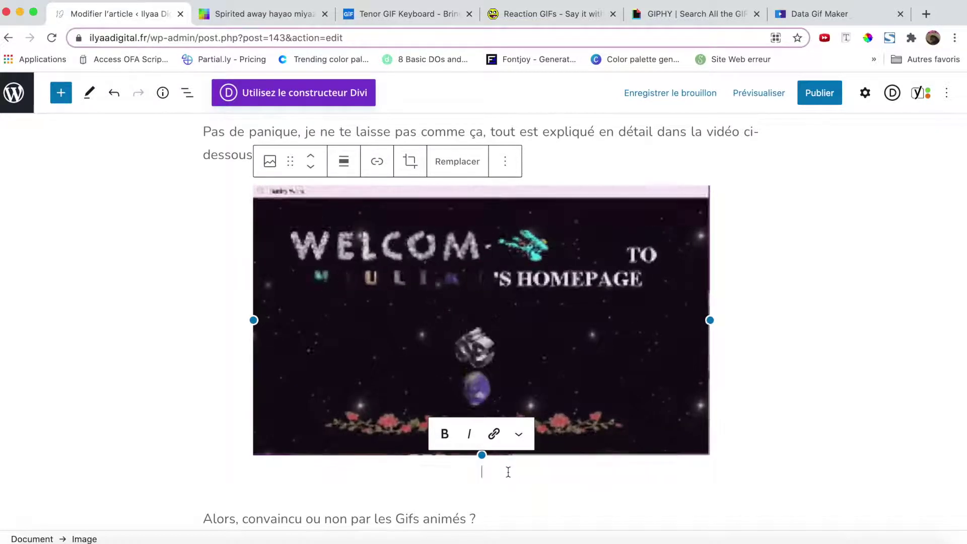
Show the block settings of the uploaded GIF and scale its dimensions to 75%, 50% and 25%, ending at 100%
{"action": "left_click", "coordinate": [535, 352]}
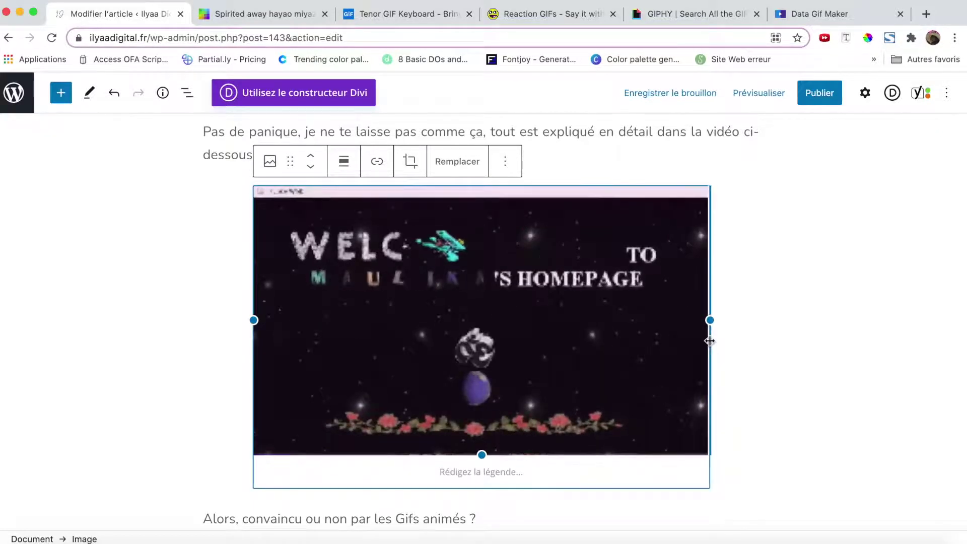
{"action": "scroll", "coordinate": [780, 282], "scroll_direction": "up", "scroll_amount": 1}
{"action": "left_click", "coordinate": [865, 93]}
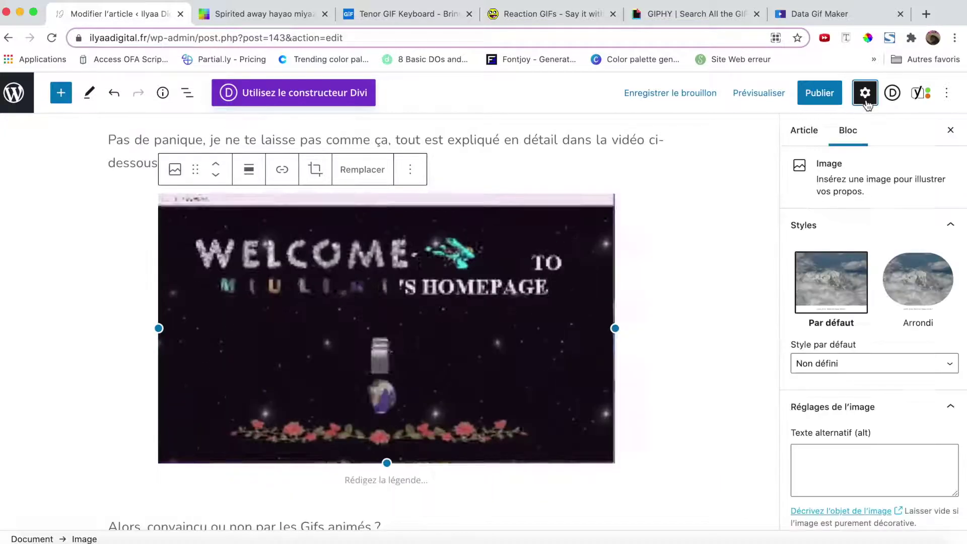
{"action": "scroll", "coordinate": [806, 403], "scroll_direction": "down", "scroll_amount": 5}
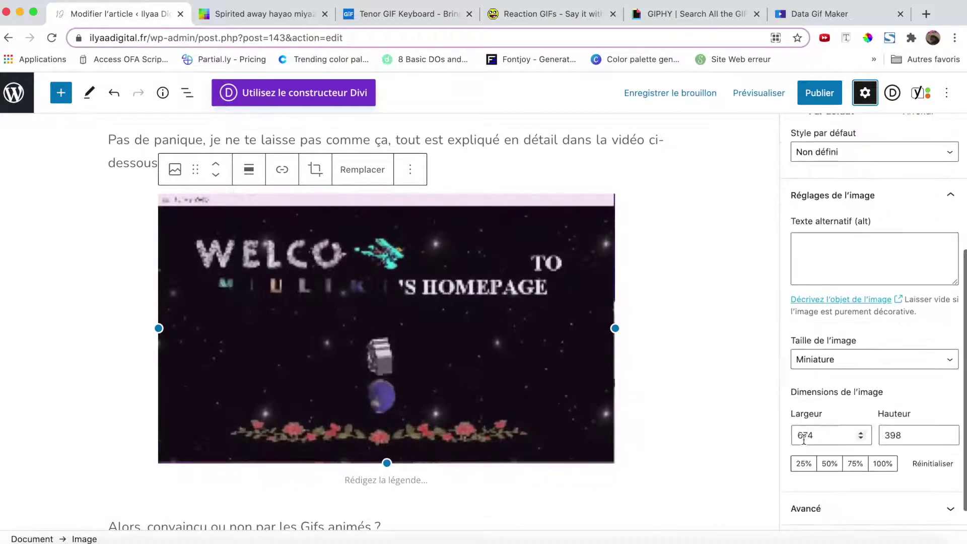
{"action": "left_click", "coordinate": [853, 449]}
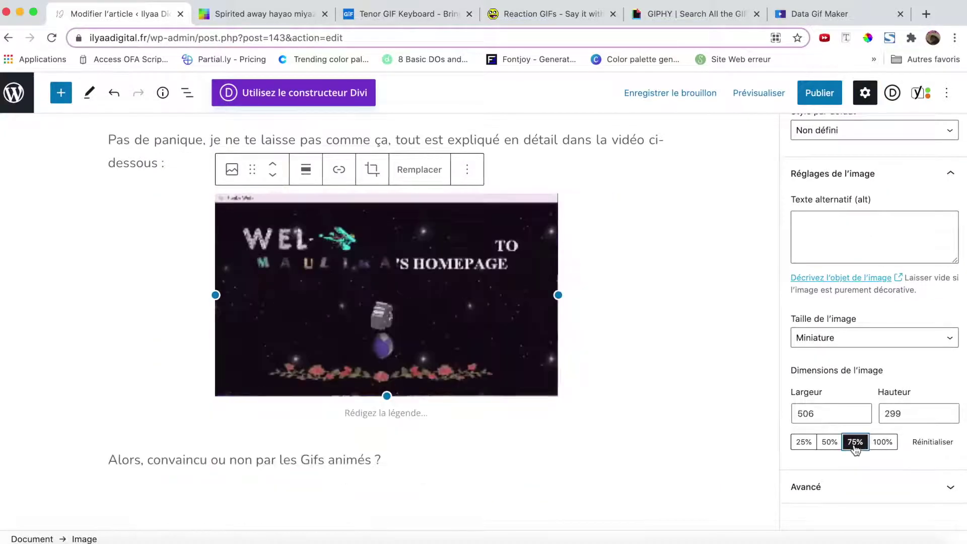
{"action": "left_click", "coordinate": [833, 444]}
{"action": "left_click", "coordinate": [804, 442]}
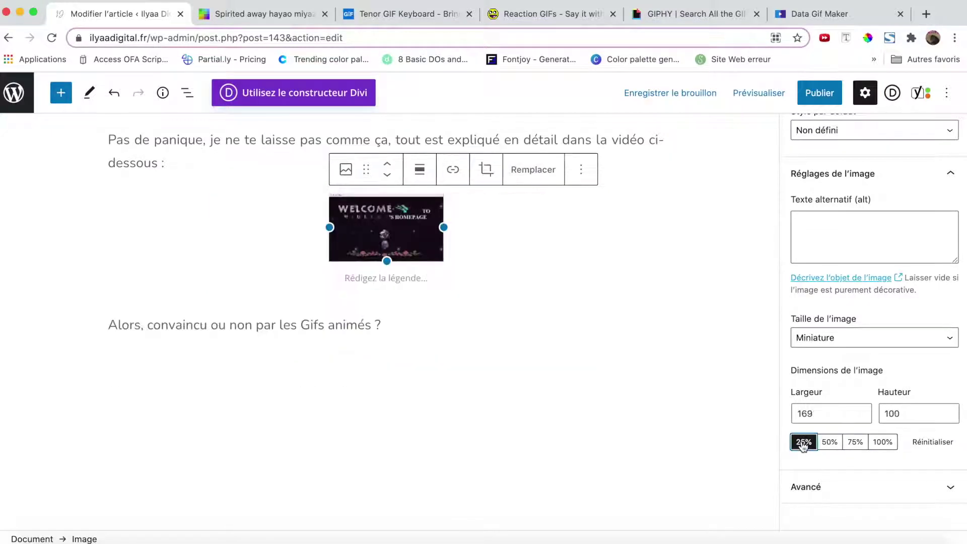
{"action": "left_click", "coordinate": [884, 442]}
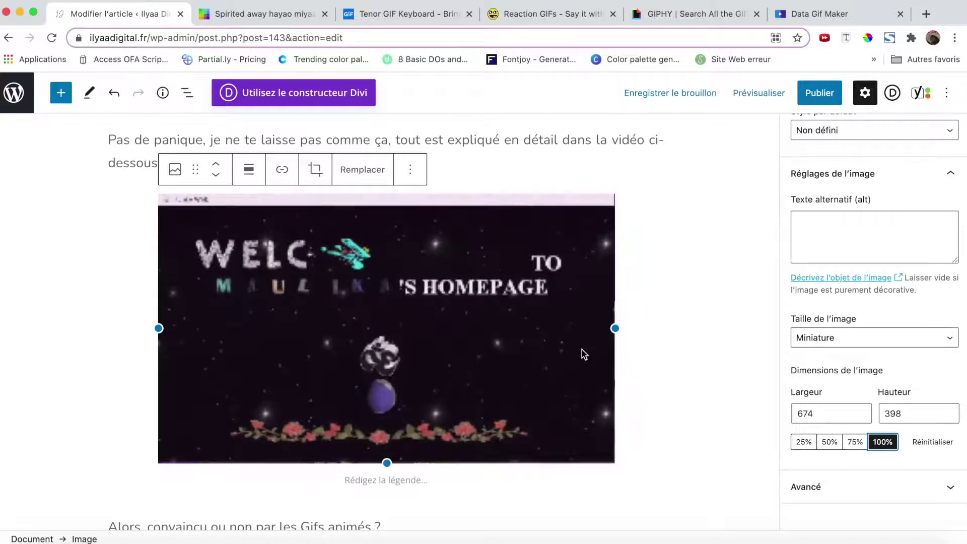
Delete the uploaded GIF and add an empty paragraph after the "vidéo ci-dessous :" text
{"action": "left_click", "coordinate": [556, 341]}
{"action": "key", "text": "BackSpace"}
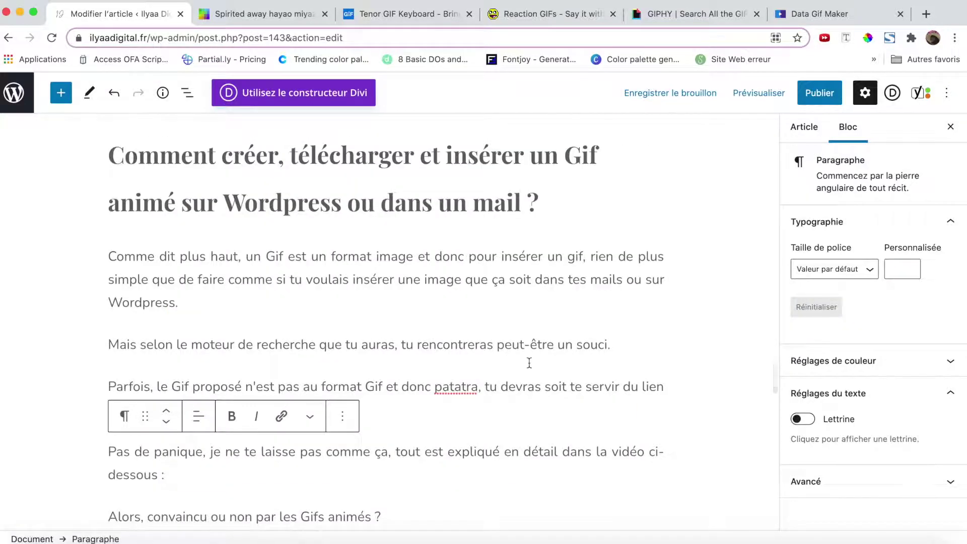
{"action": "scroll", "coordinate": [505, 406], "scroll_direction": "down", "scroll_amount": 10}
{"action": "scroll", "coordinate": [505, 411], "scroll_direction": "up", "scroll_amount": 10}
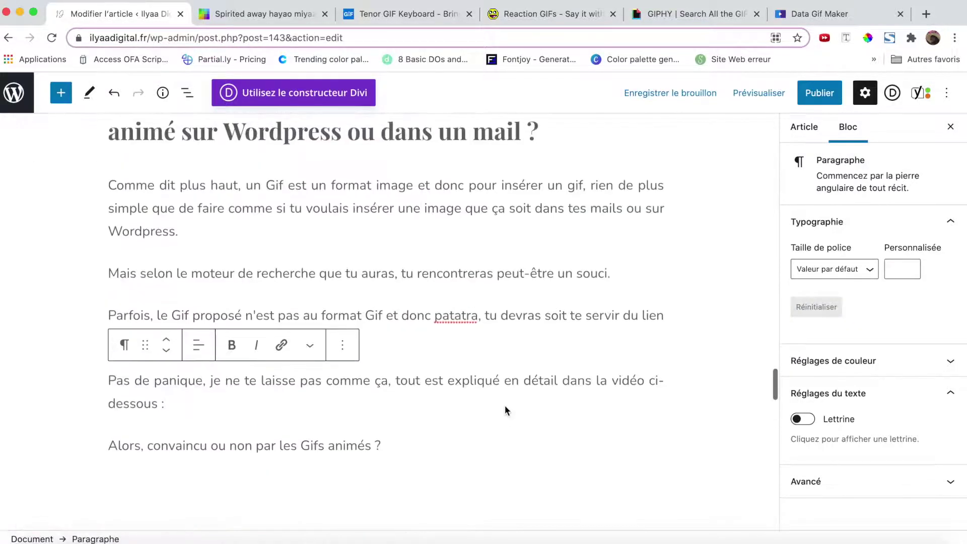
{"action": "key", "text": "Return"}
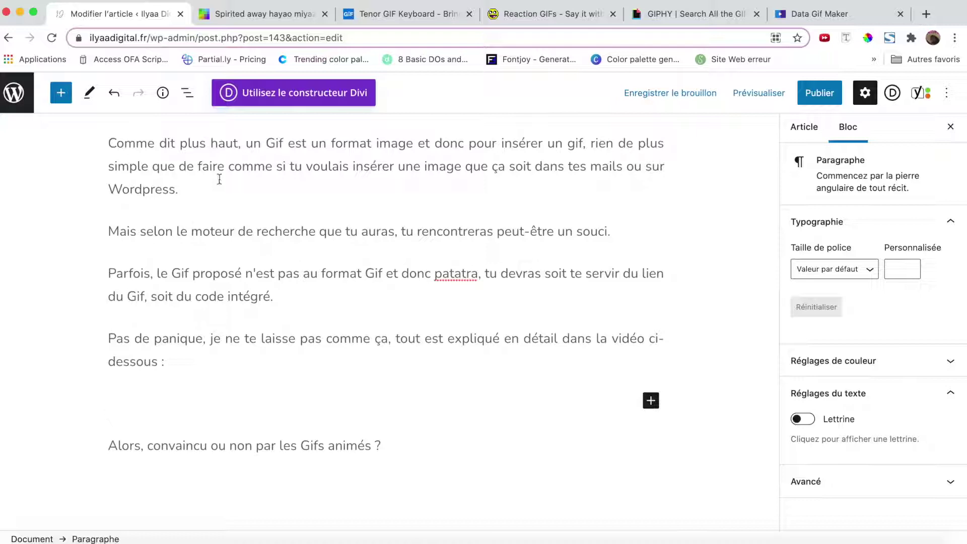
Switch to the Gifer site and open the Valentines Day GIFs from the Holidays category
{"action": "left_click", "coordinate": [261, 16]}
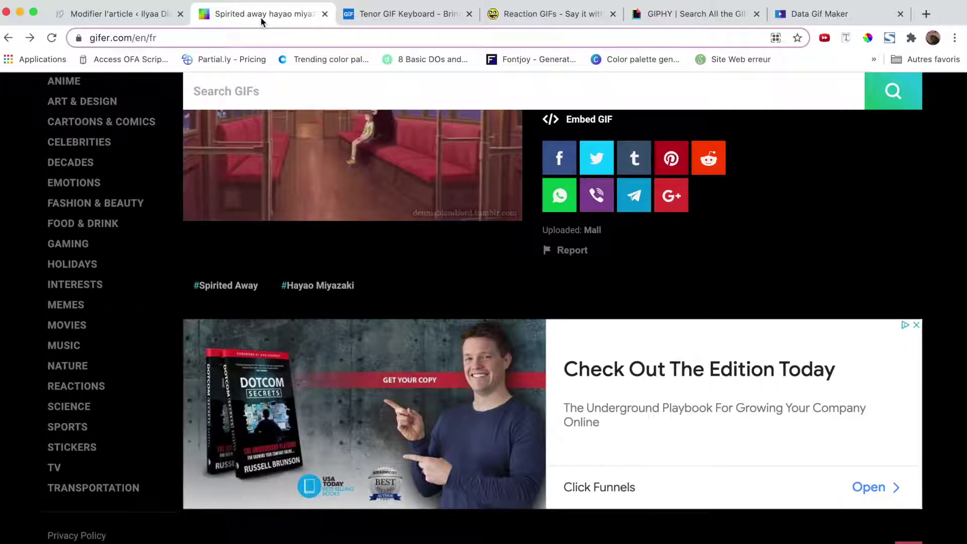
{"action": "scroll", "coordinate": [218, 155], "scroll_direction": "up", "scroll_amount": 3}
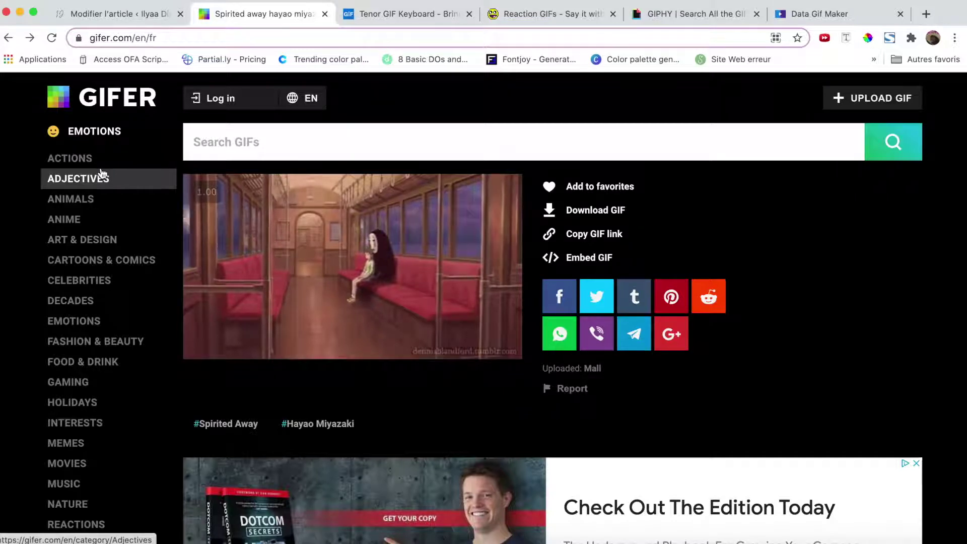
{"action": "scroll", "coordinate": [99, 222], "scroll_direction": "down", "scroll_amount": 5}
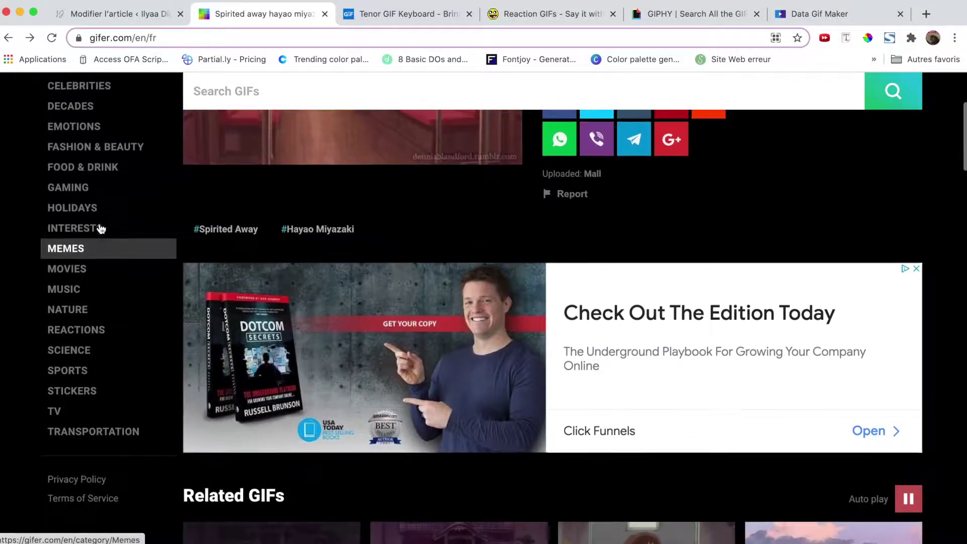
{"action": "scroll", "coordinate": [101, 230], "scroll_direction": "up", "scroll_amount": 1}
{"action": "left_click", "coordinate": [99, 235]}
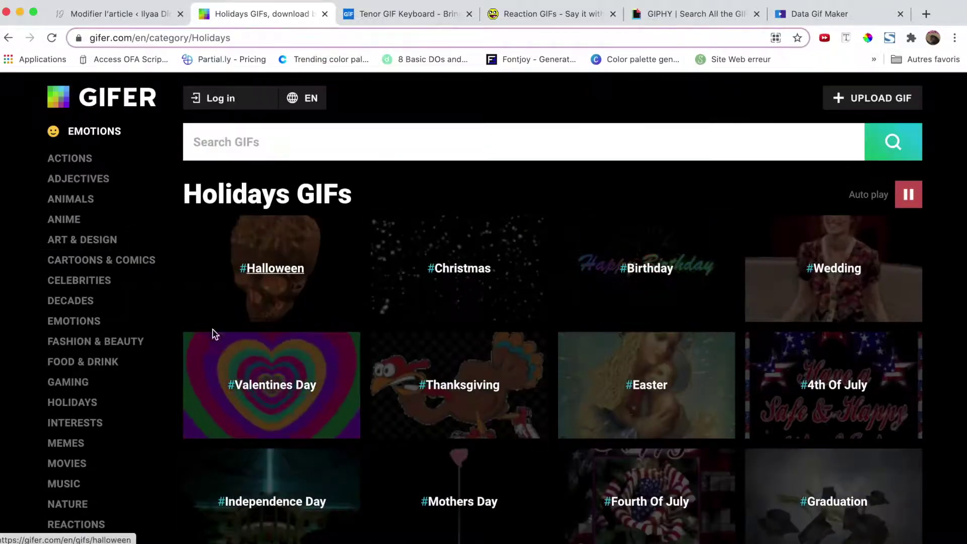
{"action": "left_click", "coordinate": [232, 399]}
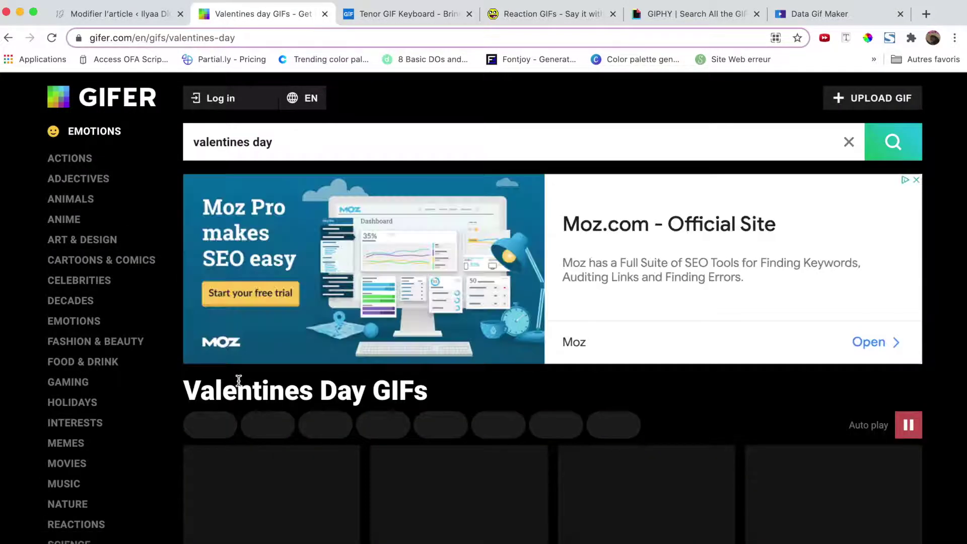
Open the teddy bear GIF holding a "Happy Valentine's!" heart and copy its GIF link
{"action": "scroll", "coordinate": [239, 380], "scroll_direction": "down", "scroll_amount": 4}
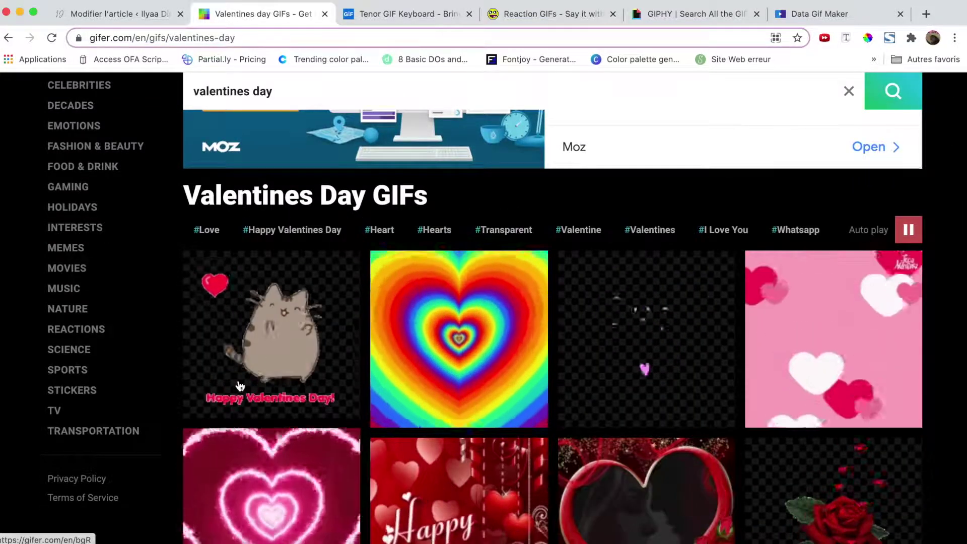
{"action": "scroll", "coordinate": [240, 386], "scroll_direction": "down", "scroll_amount": 6}
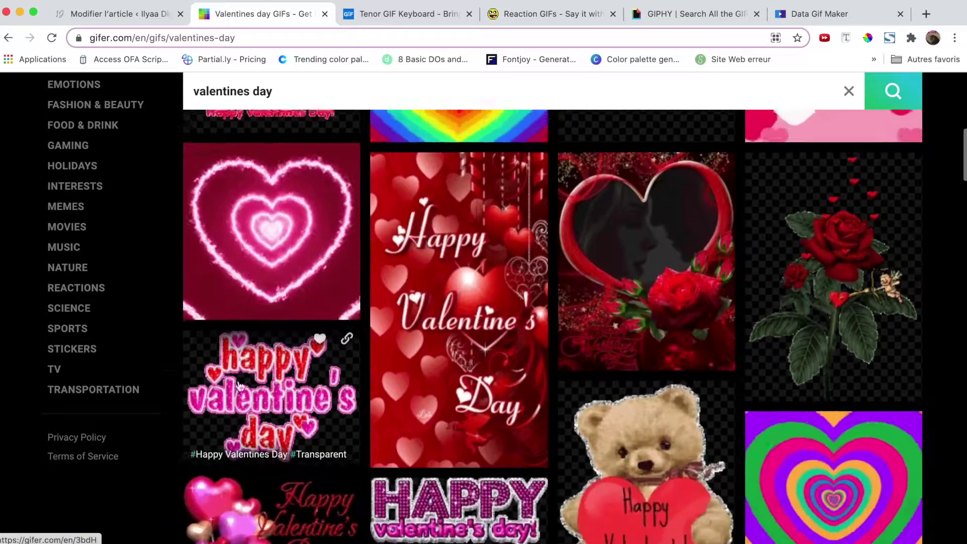
{"action": "scroll", "coordinate": [240, 386], "scroll_direction": "down", "scroll_amount": 5}
{"action": "left_click", "coordinate": [655, 237]}
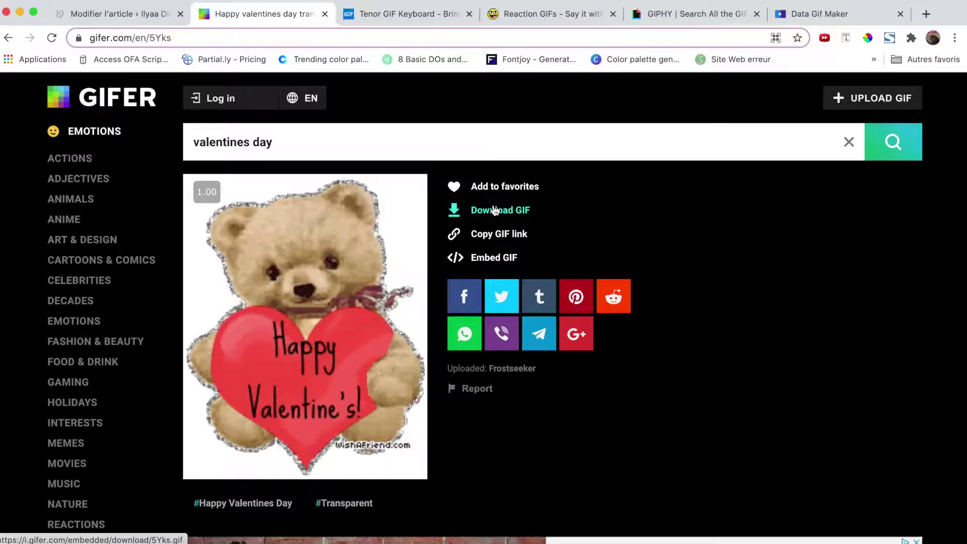
{"action": "left_click", "coordinate": [499, 237]}
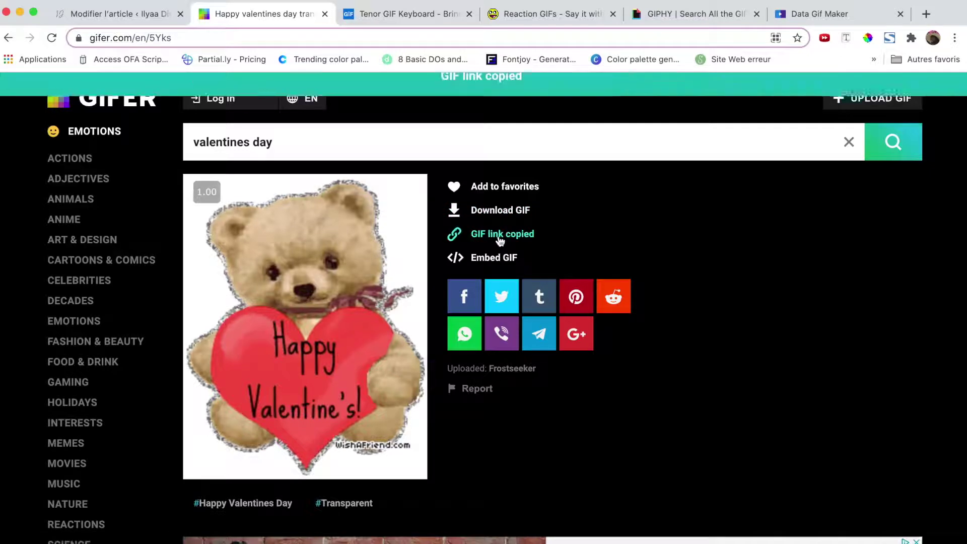
{"action": "left_click", "coordinate": [118, 14]}
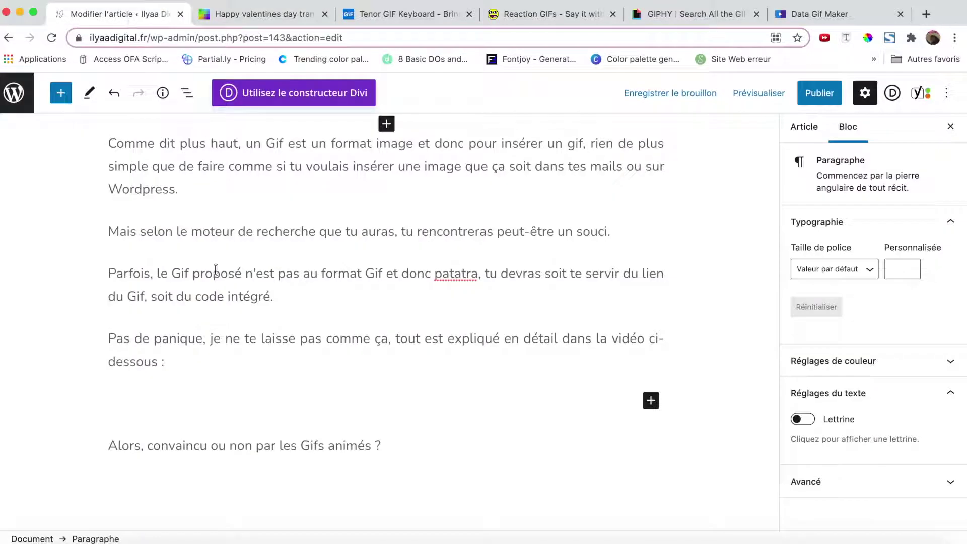
{"action": "left_click", "coordinate": [650, 400]}
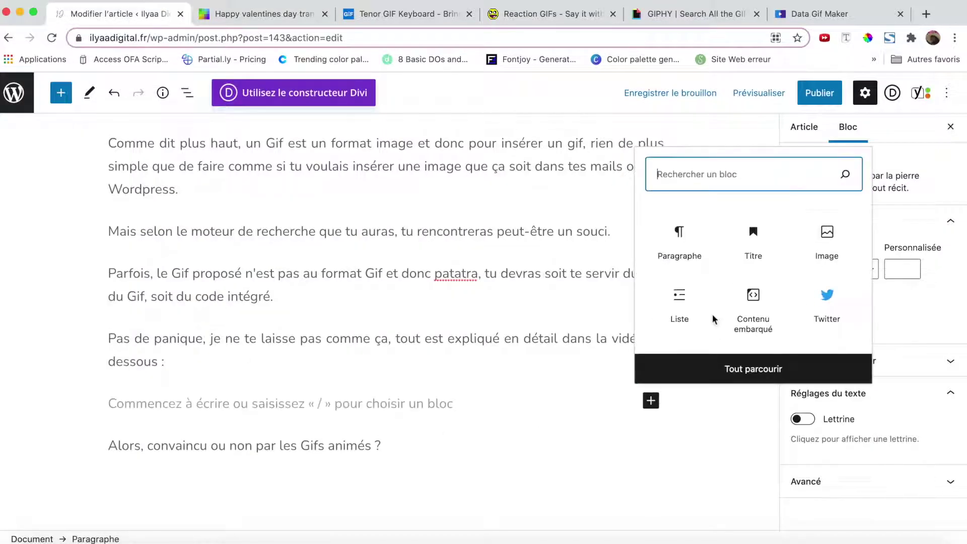
{"action": "left_click", "coordinate": [827, 251]}
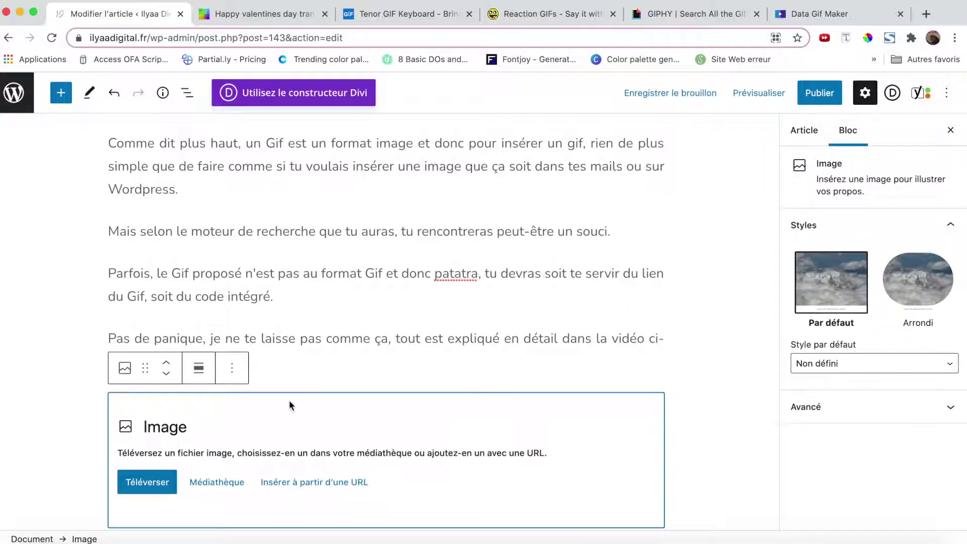
{"action": "left_click", "coordinate": [286, 463]}
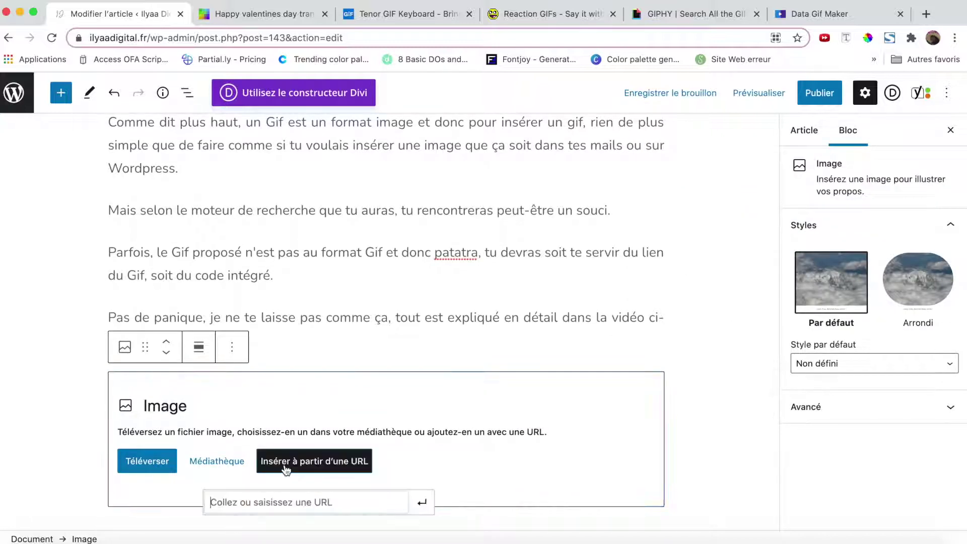
{"action": "key", "text": "super+v"}
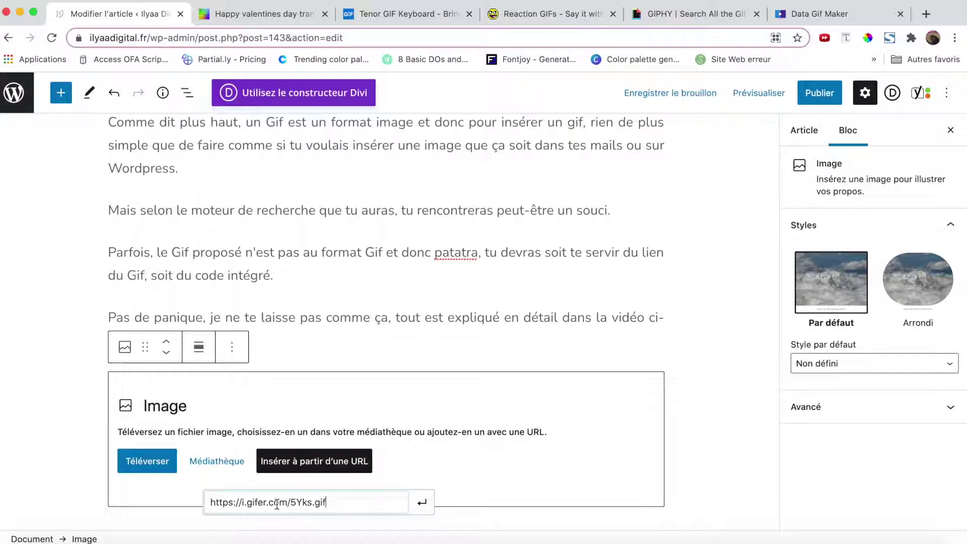
{"action": "left_click", "coordinate": [426, 508]}
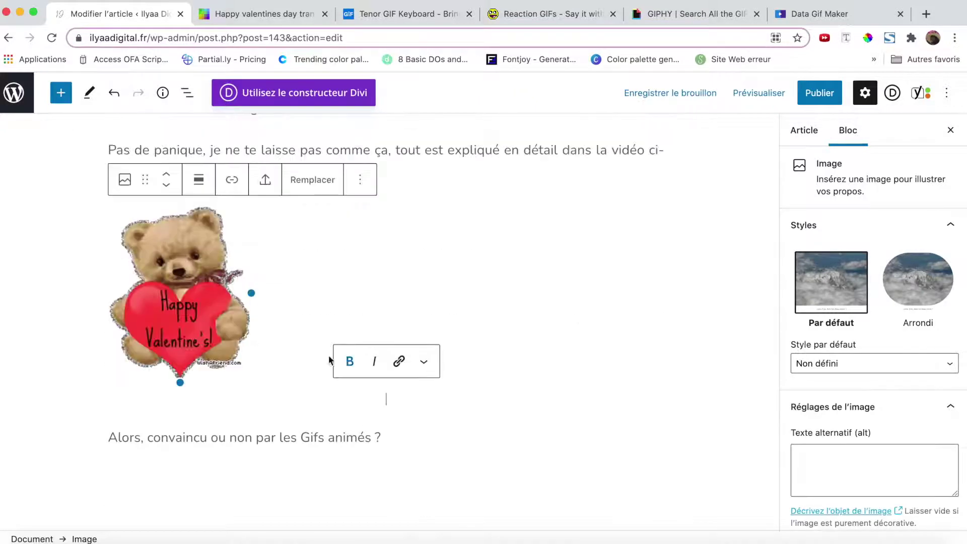
{"action": "left_click", "coordinate": [198, 180]}
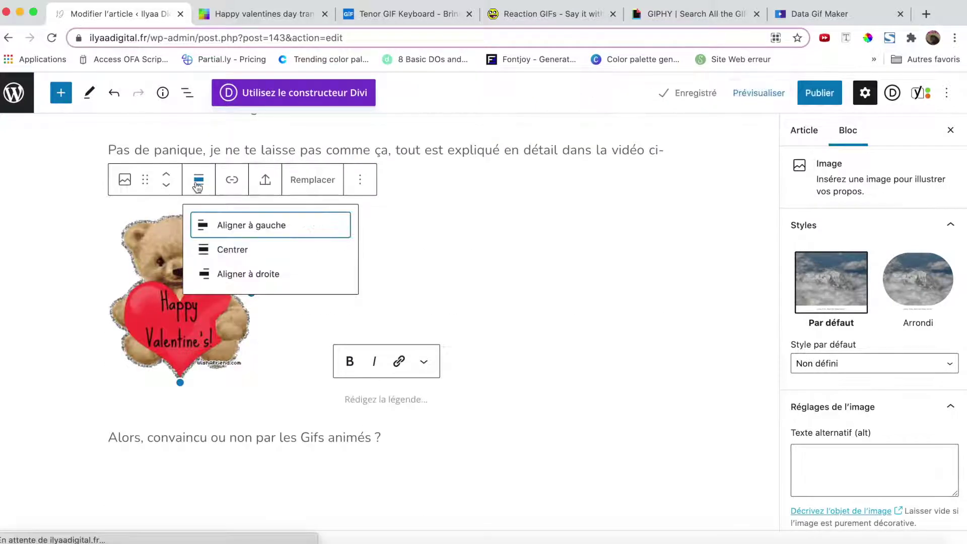
{"action": "left_click", "coordinate": [234, 250]}
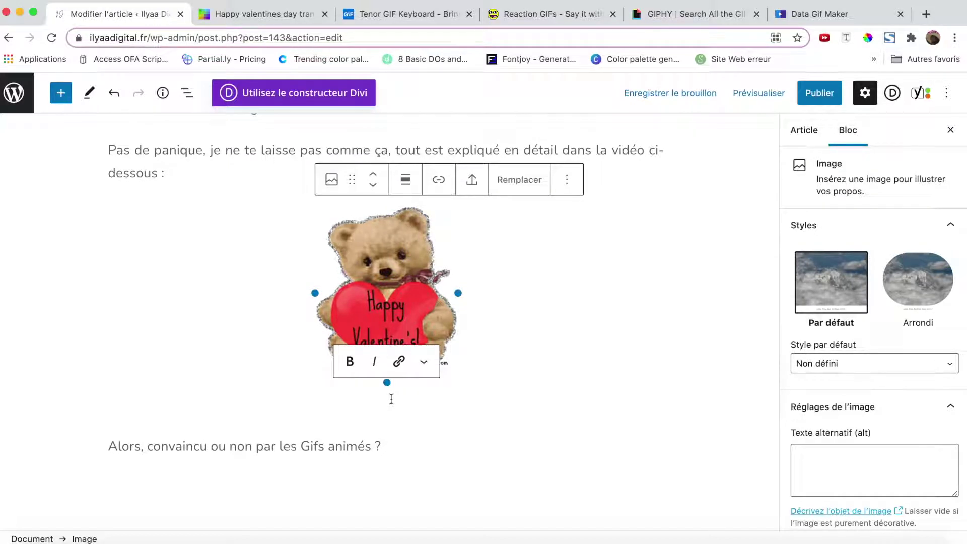
Switch to the Gifer site and copy the fixed-size embed code of the Happy Valentine's teddy bear GIF
{"action": "left_click", "coordinate": [293, 22]}
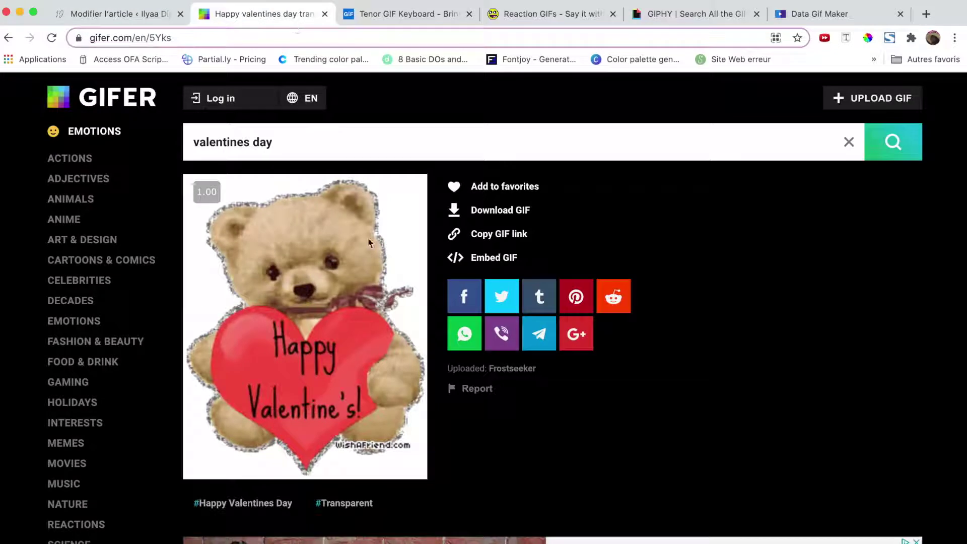
{"action": "left_click", "coordinate": [489, 259]}
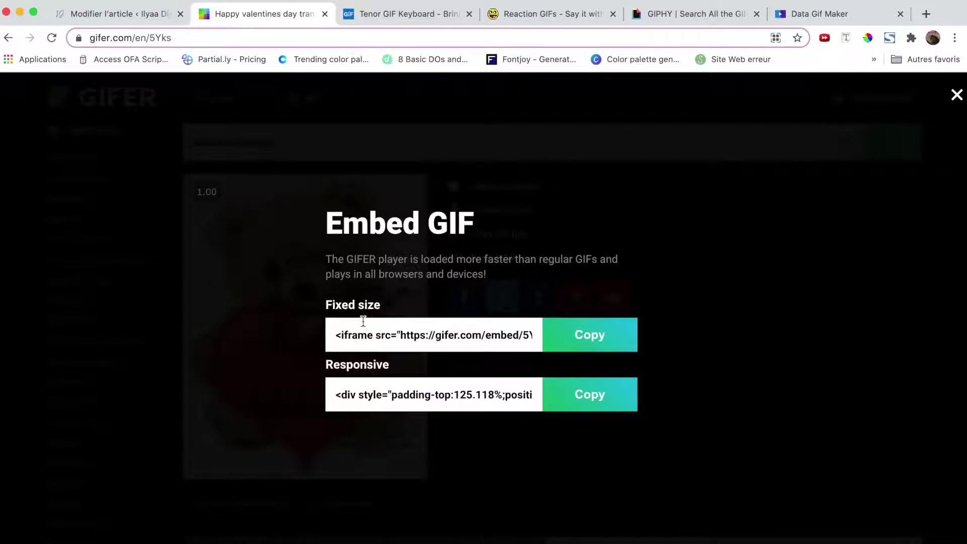
{"action": "left_click", "coordinate": [592, 333]}
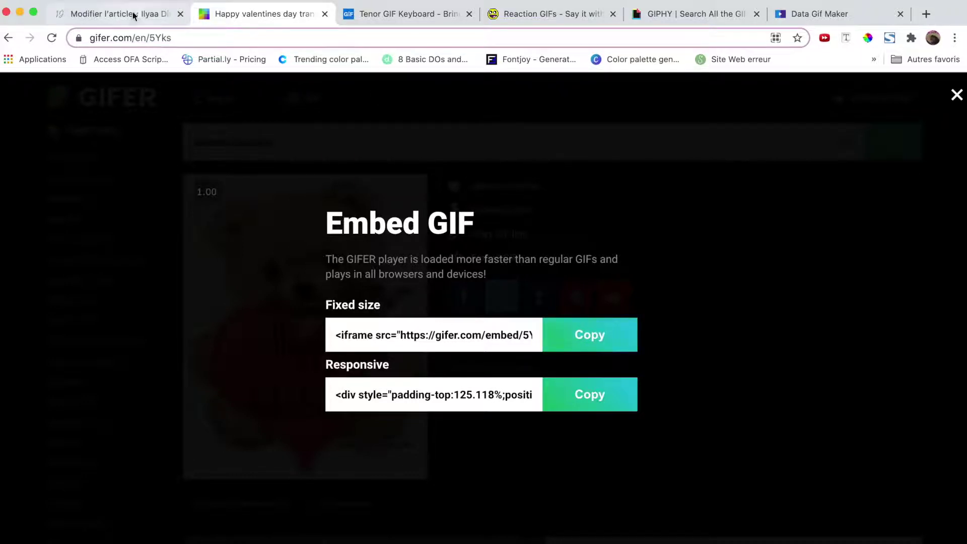
Back in the WordPress article, add a custom HTML block below the teddy bear image and paste the Gifer iframe code into it
{"action": "left_click", "coordinate": [134, 15]}
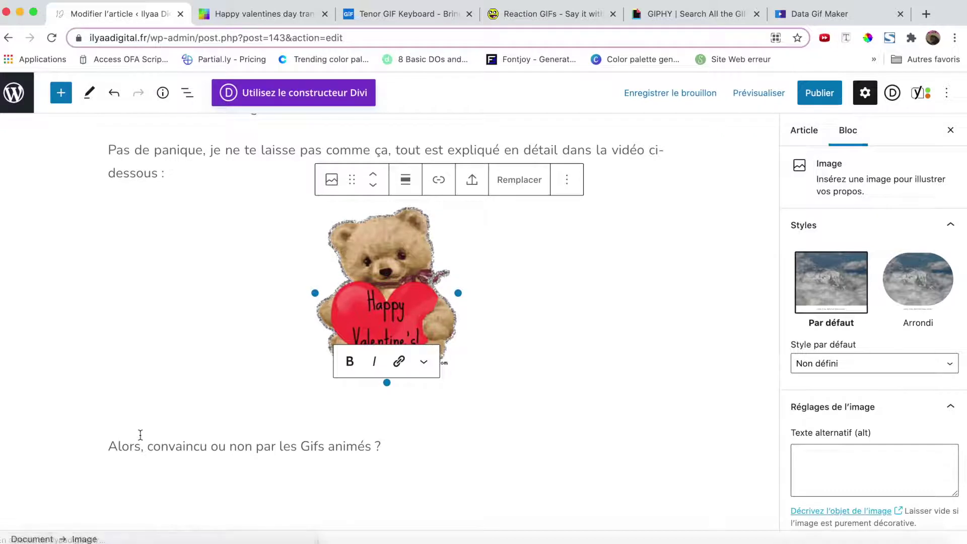
{"action": "left_click", "coordinate": [63, 100]}
{"action": "scroll", "coordinate": [77, 344], "scroll_direction": "down", "scroll_amount": 8}
{"action": "scroll", "coordinate": [76, 344], "scroll_direction": "up", "scroll_amount": 5}
{"action": "scroll", "coordinate": [76, 345], "scroll_direction": "down", "scroll_amount": 10}
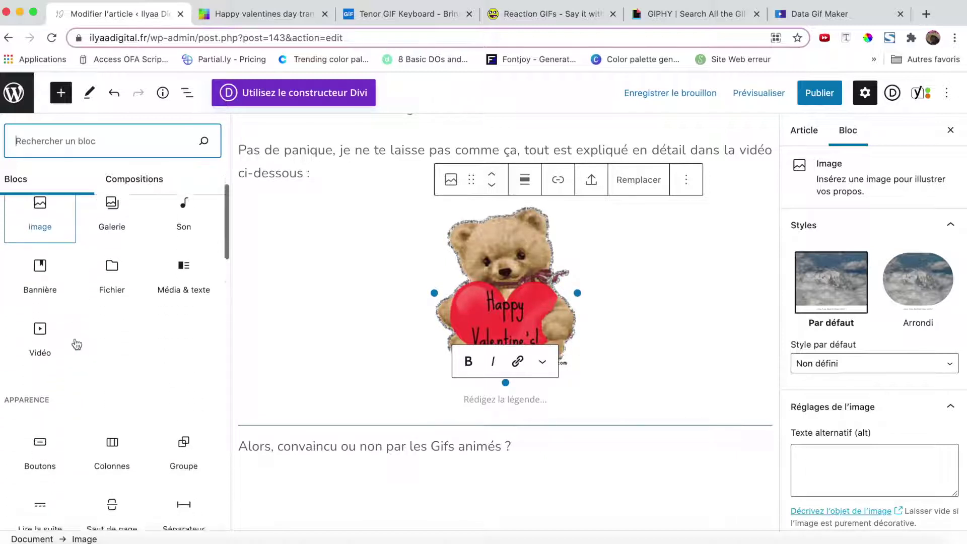
{"action": "scroll", "coordinate": [77, 345], "scroll_direction": "down", "scroll_amount": 1}
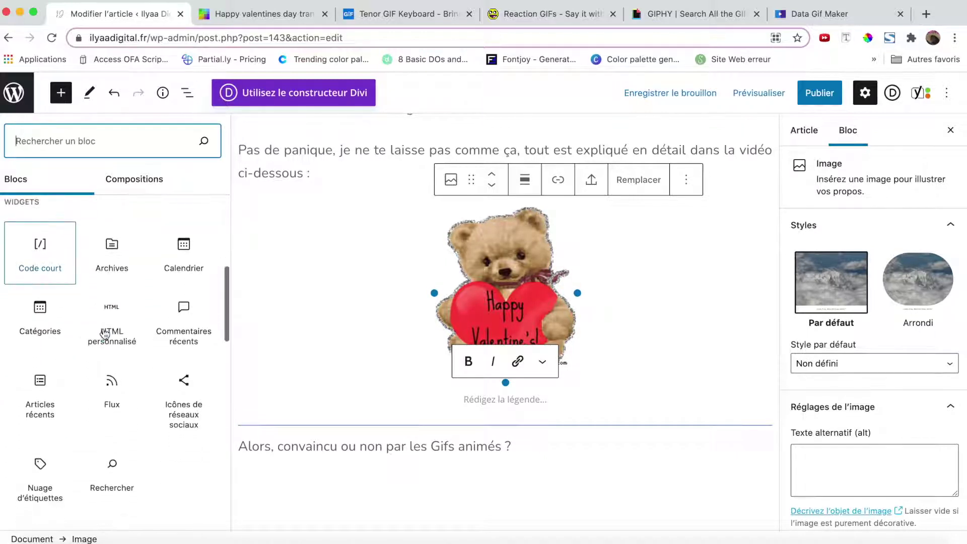
{"action": "left_click", "coordinate": [104, 328]}
{"action": "left_click", "coordinate": [163, 425]}
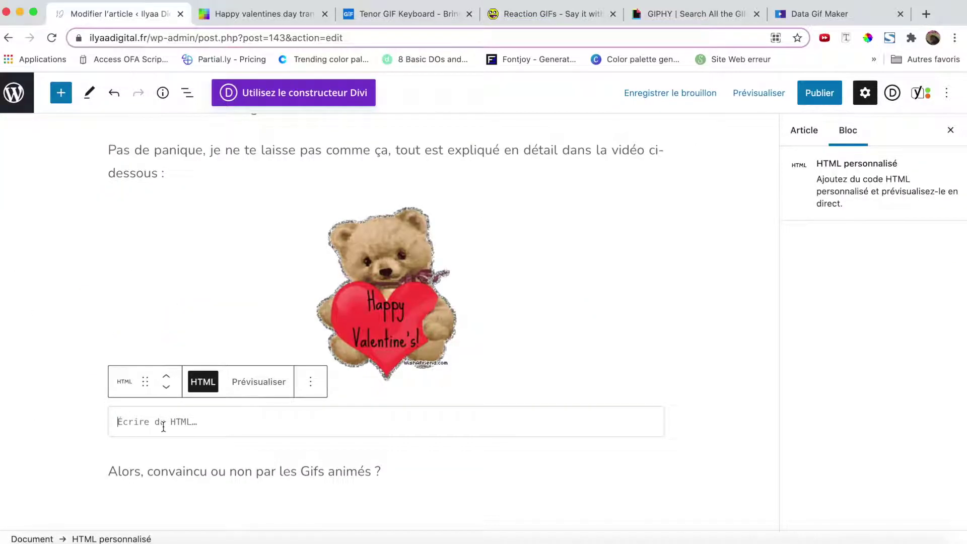
{"action": "key", "text": "super+v"}
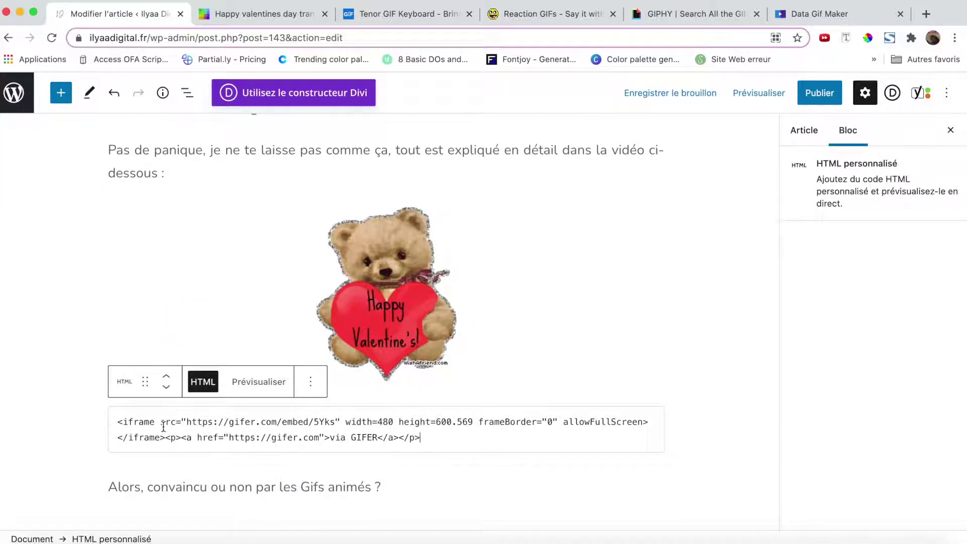
{"action": "left_click", "coordinate": [417, 480]}
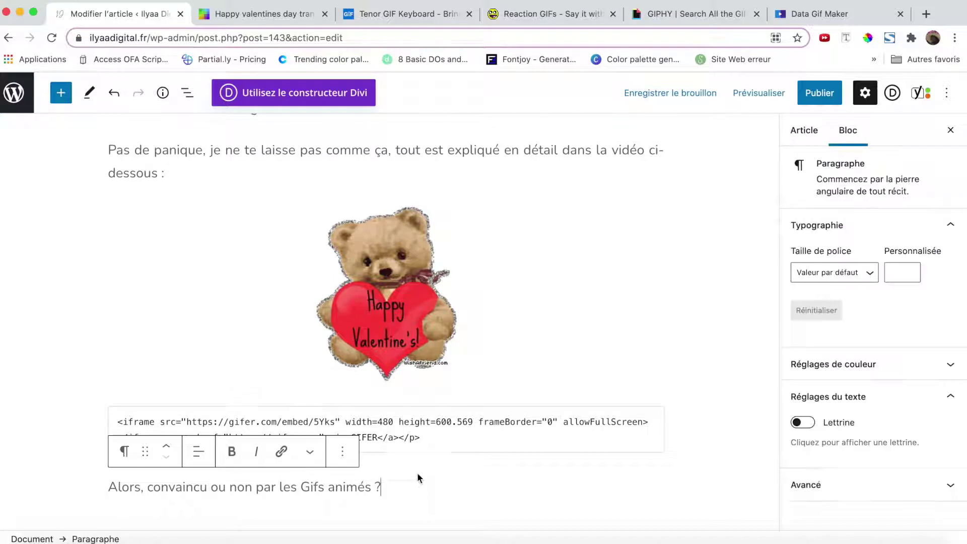
Wrap the iframe code in the HTML block in <center> and </center> tags
{"action": "left_click", "coordinate": [434, 436]}
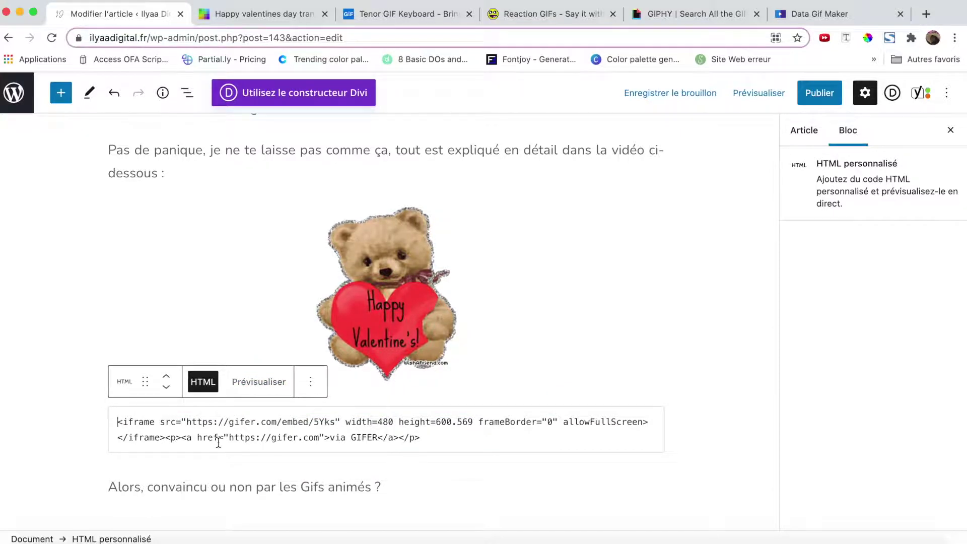
{"action": "type", "text": "<center"}
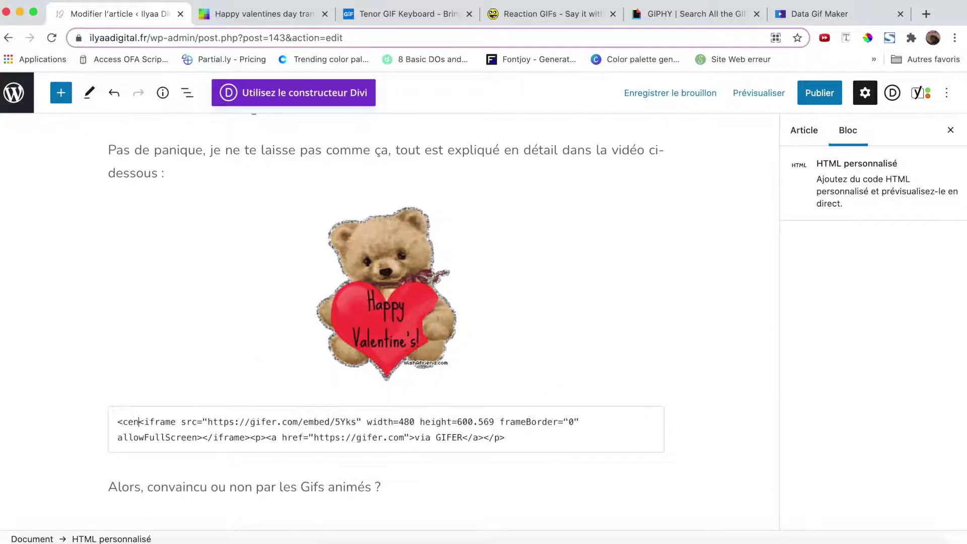
{"action": "type", "text": ">"}
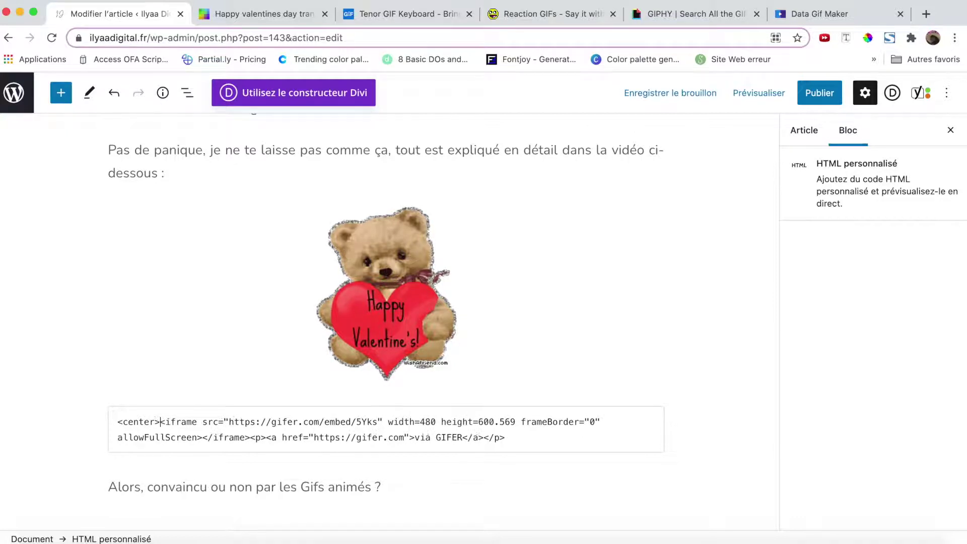
{"action": "left_click_drag", "start_coordinate": [159, 422], "coordinate": [120, 422]}
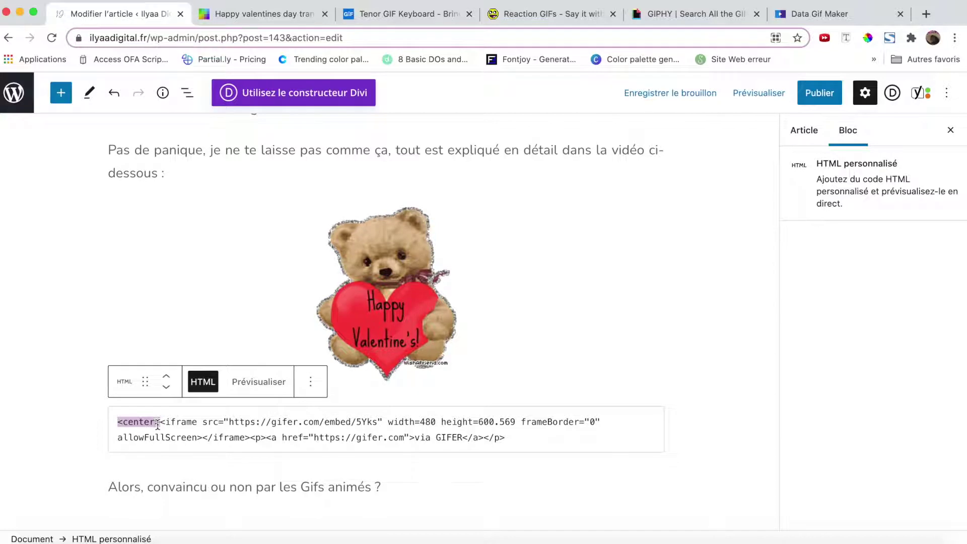
{"action": "left_click", "coordinate": [526, 441]}
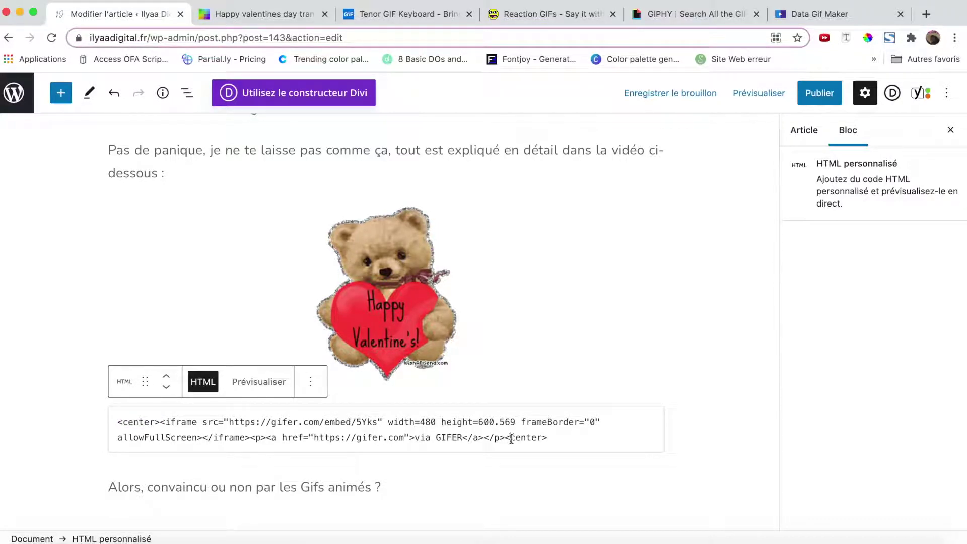
{"action": "type", "text": "/"}
Save the article draft and preview it in a new tab, checking the embedded teddy bear GIF
{"action": "left_click", "coordinate": [703, 95]}
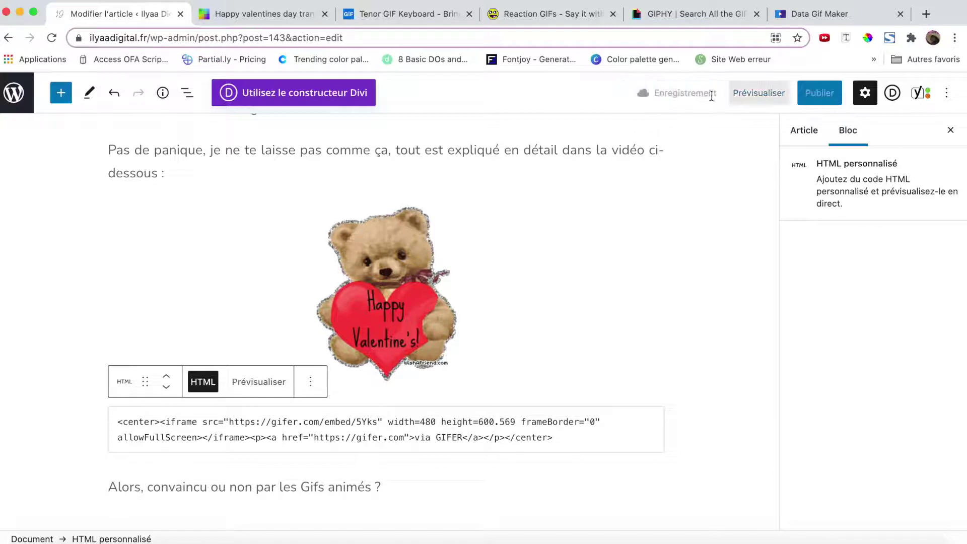
{"action": "left_click", "coordinate": [758, 93]}
{"action": "left_click", "coordinate": [692, 209]}
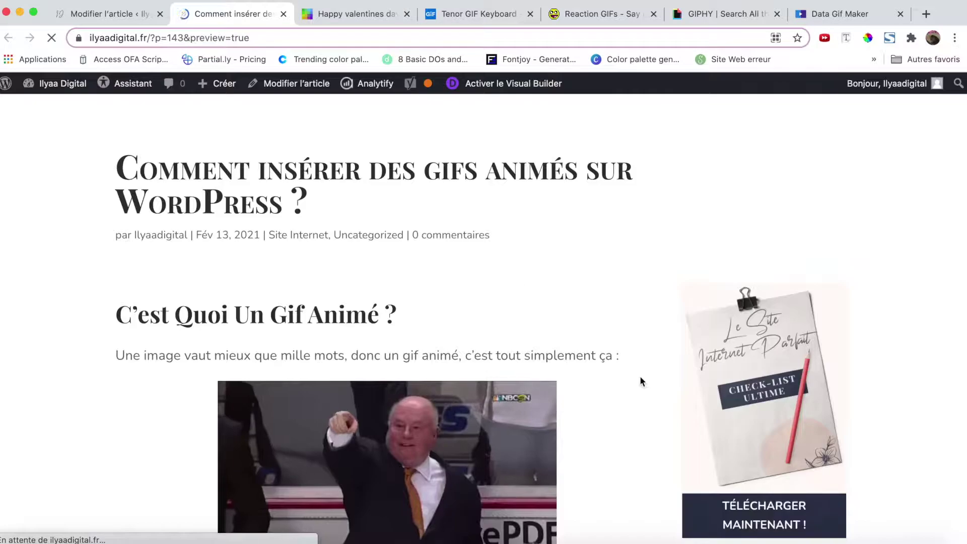
{"action": "scroll", "coordinate": [641, 378], "scroll_direction": "down", "scroll_amount": 20}
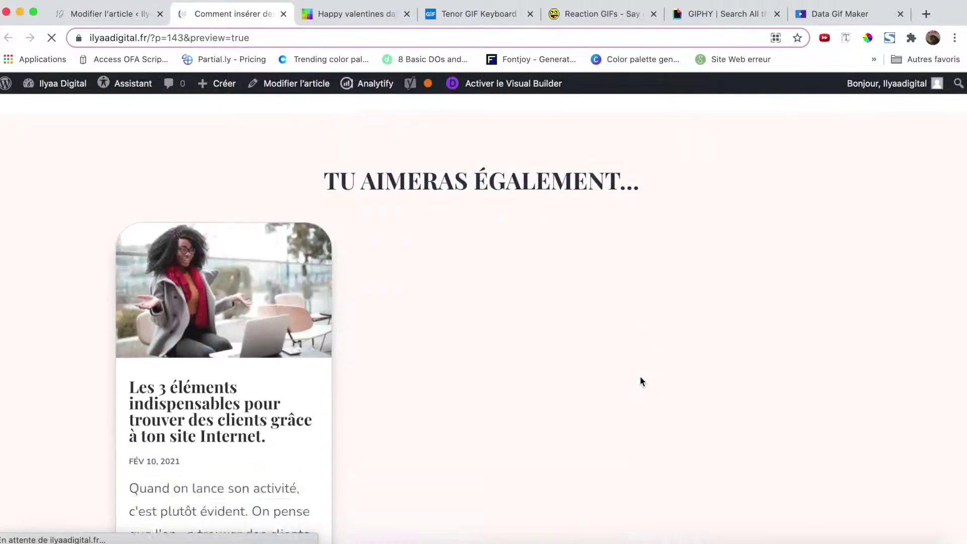
{"action": "scroll", "coordinate": [640, 378], "scroll_direction": "up", "scroll_amount": 10}
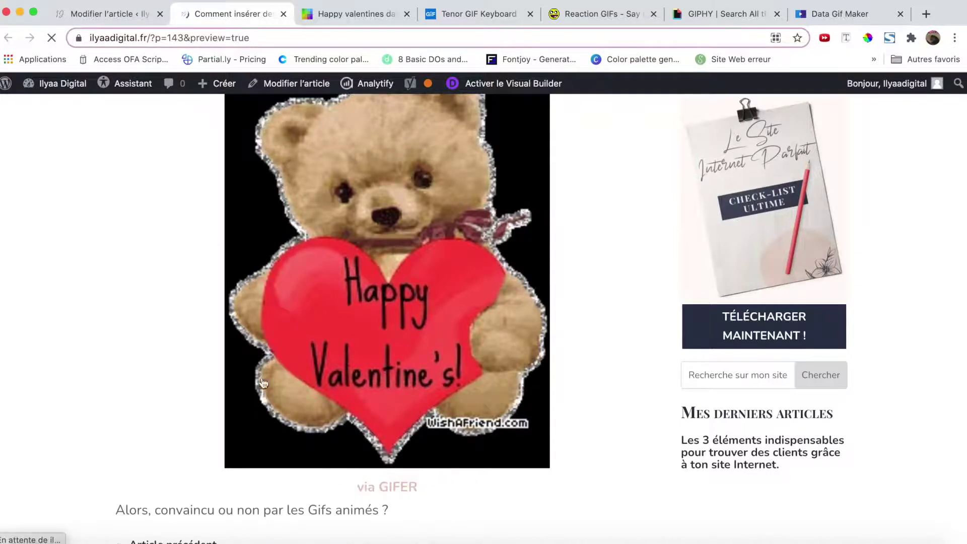
Return to the article editor and delete the "via GIFER" link text from the HTML block
{"action": "left_click", "coordinate": [107, 15]}
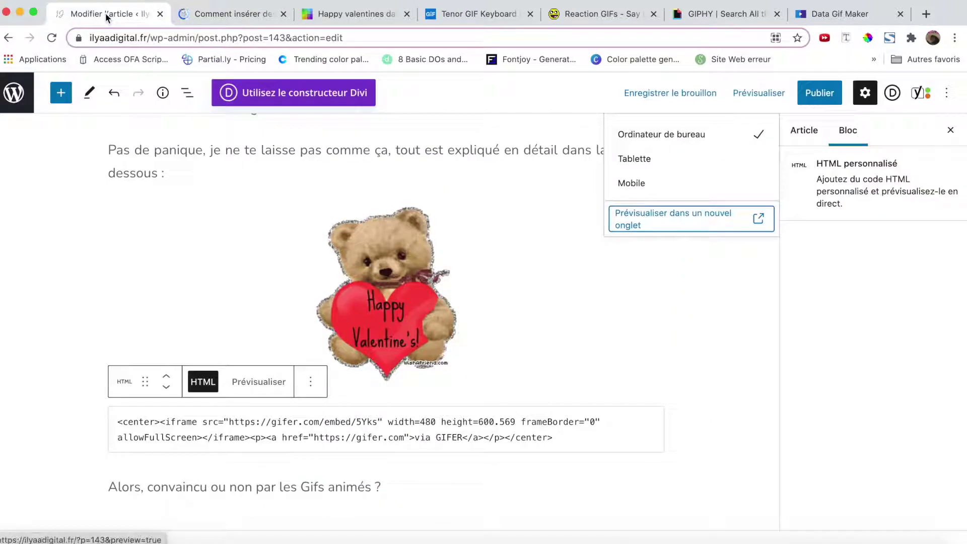
{"action": "left_click", "coordinate": [461, 443]}
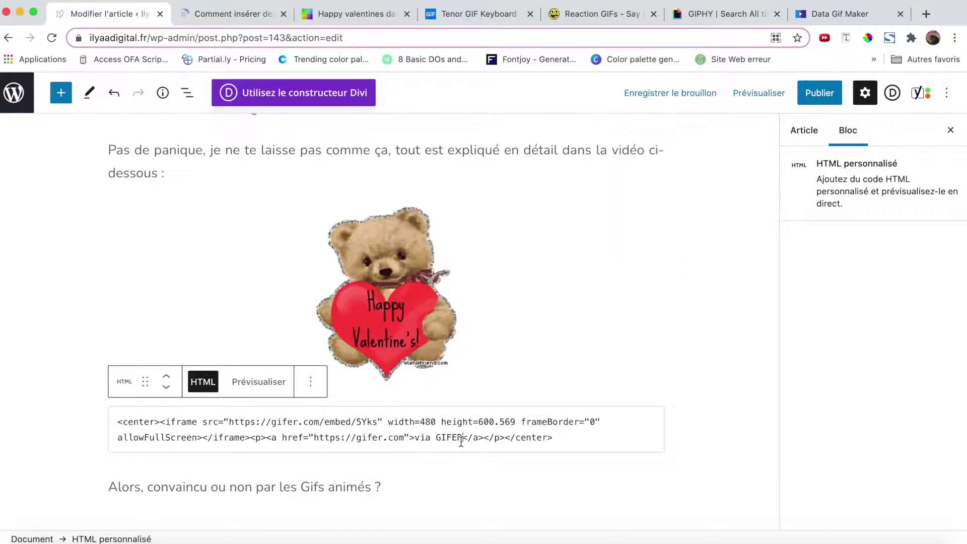
{"action": "key", "text": "BackSpace"}
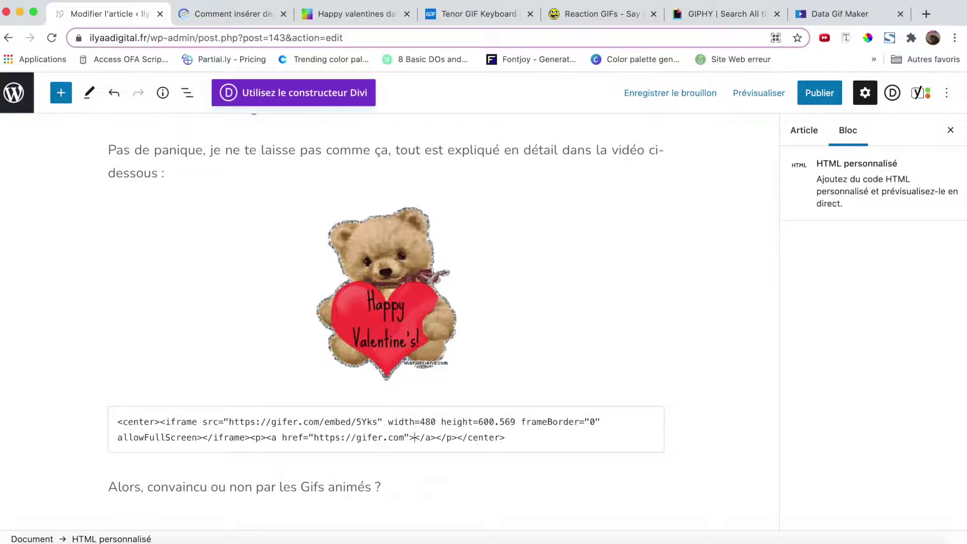
Close the Embed GIF window on Gifer, switch to the Tenor site and search for "valentines day"
{"action": "left_click", "coordinate": [365, 13]}
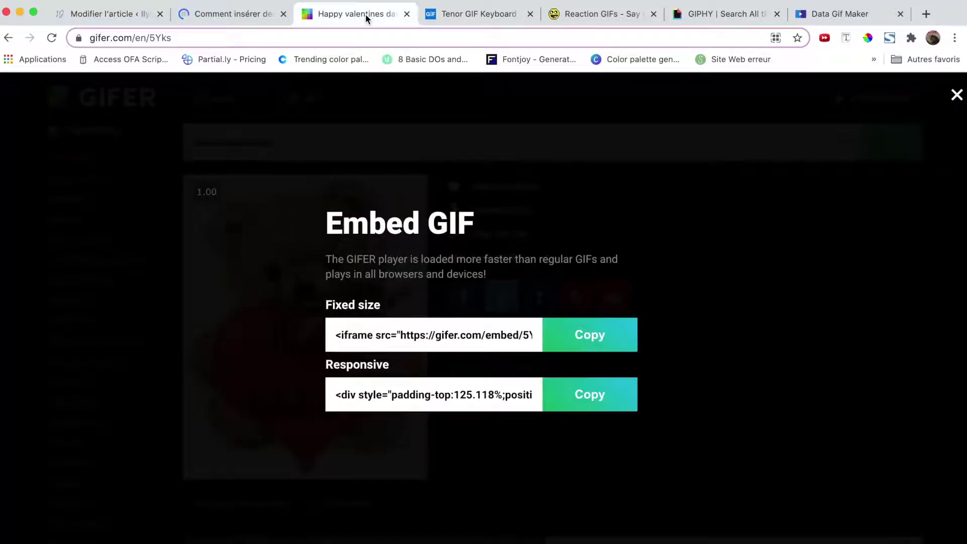
{"action": "left_click", "coordinate": [956, 97]}
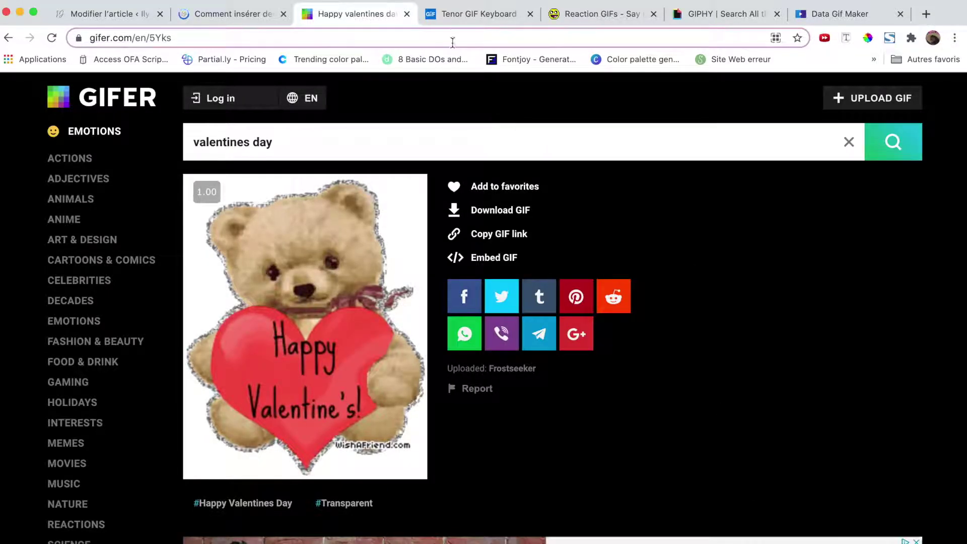
{"action": "left_click", "coordinate": [456, 18]}
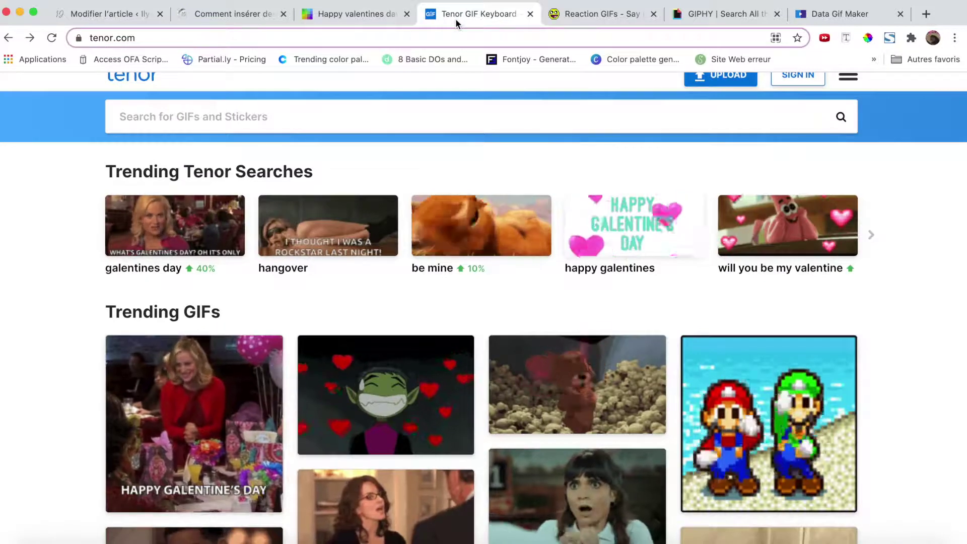
{"action": "left_click", "coordinate": [328, 115]}
{"action": "scroll", "coordinate": [329, 114], "scroll_direction": "up", "scroll_amount": 1}
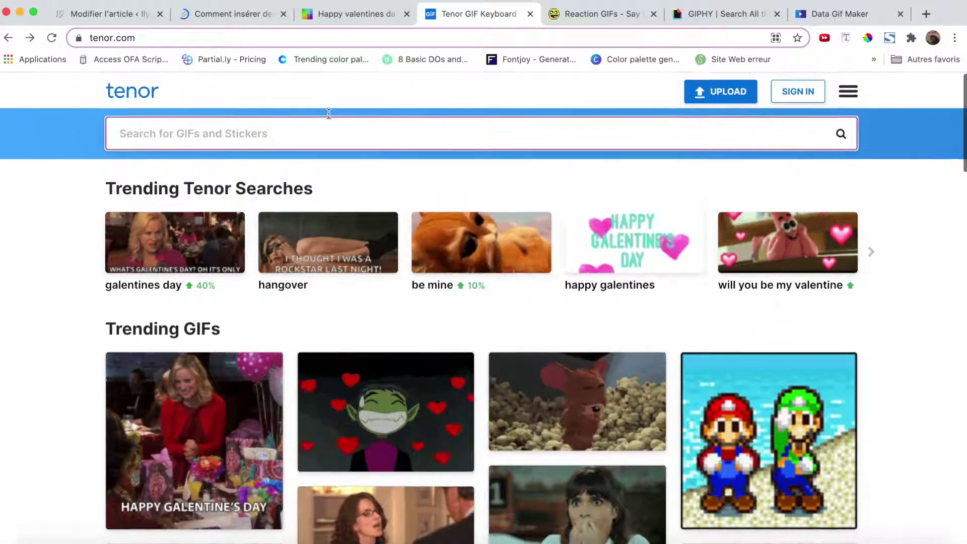
{"action": "type", "text": "valenti"}
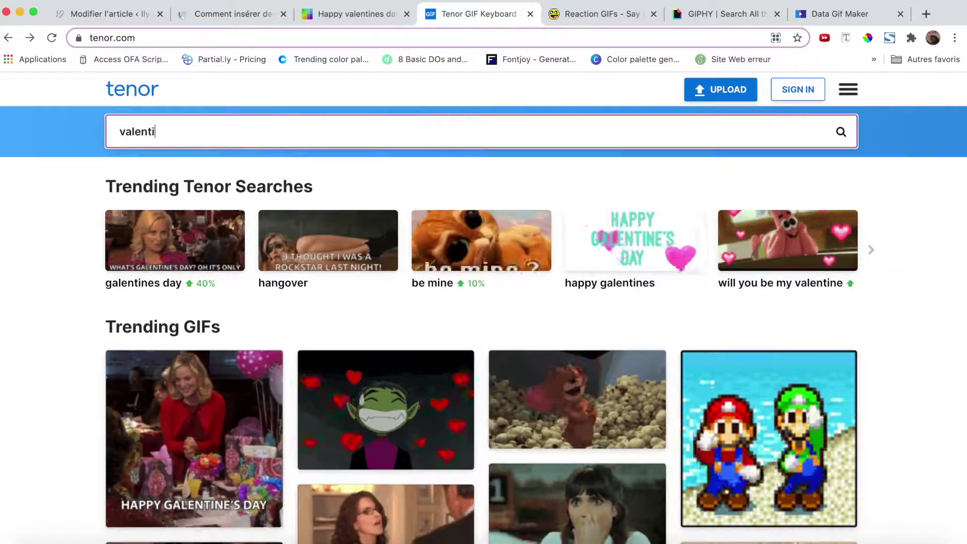
{"action": "type", "text": "nes day"}
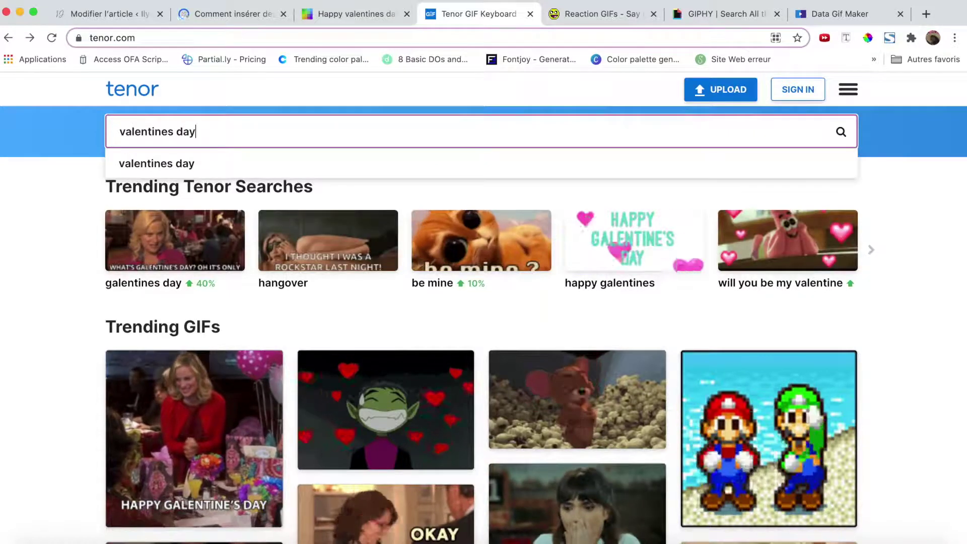
{"action": "key", "text": "Return"}
Open the Pooh "Happy Valentine" GIF and copy its share URL and its embed code
{"action": "scroll", "coordinate": [343, 413], "scroll_direction": "down", "scroll_amount": 1}
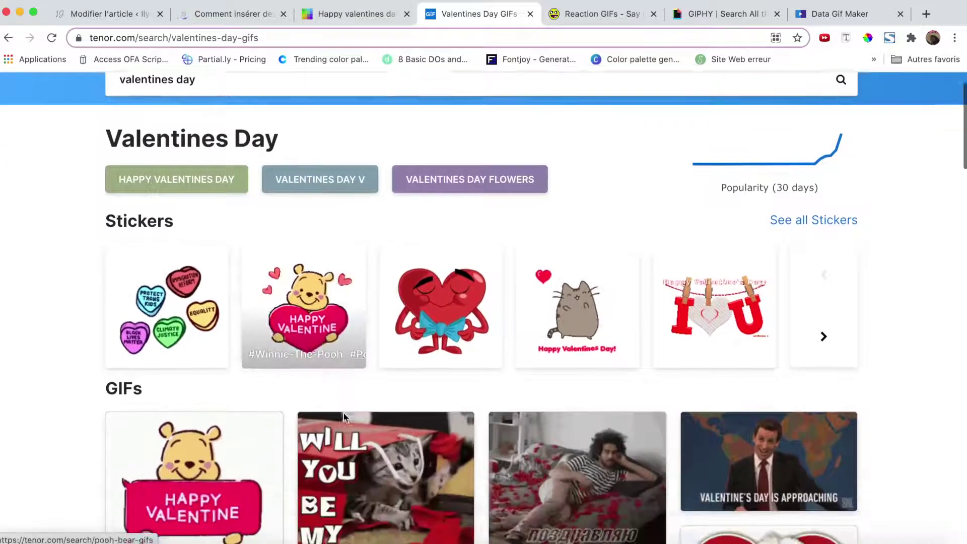
{"action": "scroll", "coordinate": [343, 413], "scroll_direction": "down", "scroll_amount": 3}
{"action": "left_click", "coordinate": [245, 333]}
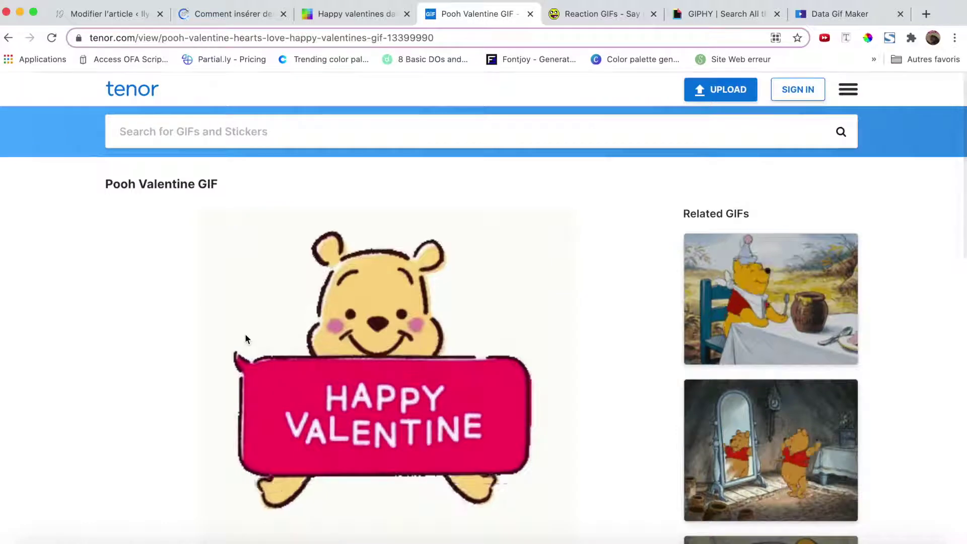
{"action": "scroll", "coordinate": [350, 410], "scroll_direction": "down", "scroll_amount": 6}
{"action": "scroll", "coordinate": [350, 409], "scroll_direction": "up", "scroll_amount": 3}
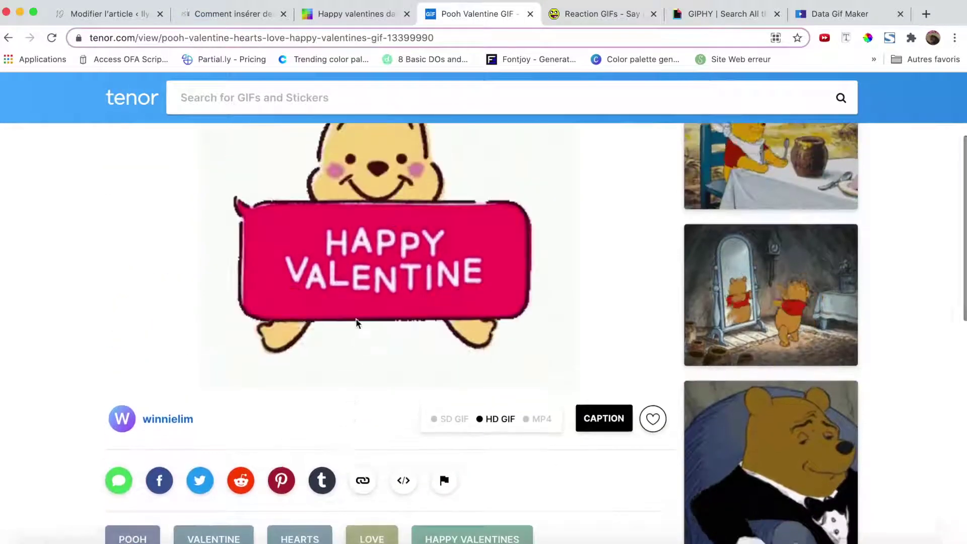
{"action": "scroll", "coordinate": [345, 375], "scroll_direction": "up", "scroll_amount": 3}
{"action": "scroll", "coordinate": [346, 378], "scroll_direction": "down", "scroll_amount": 6}
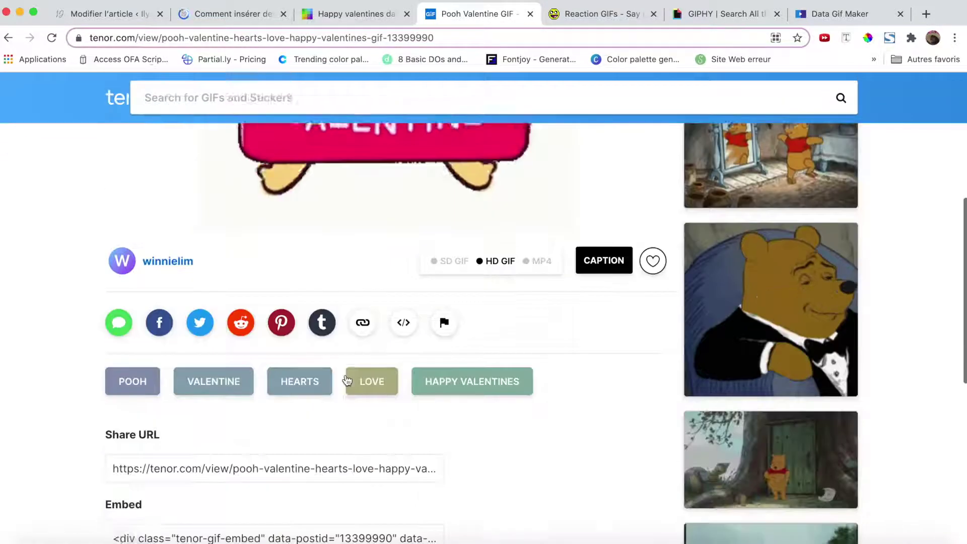
{"action": "scroll", "coordinate": [347, 380], "scroll_direction": "down", "scroll_amount": 2}
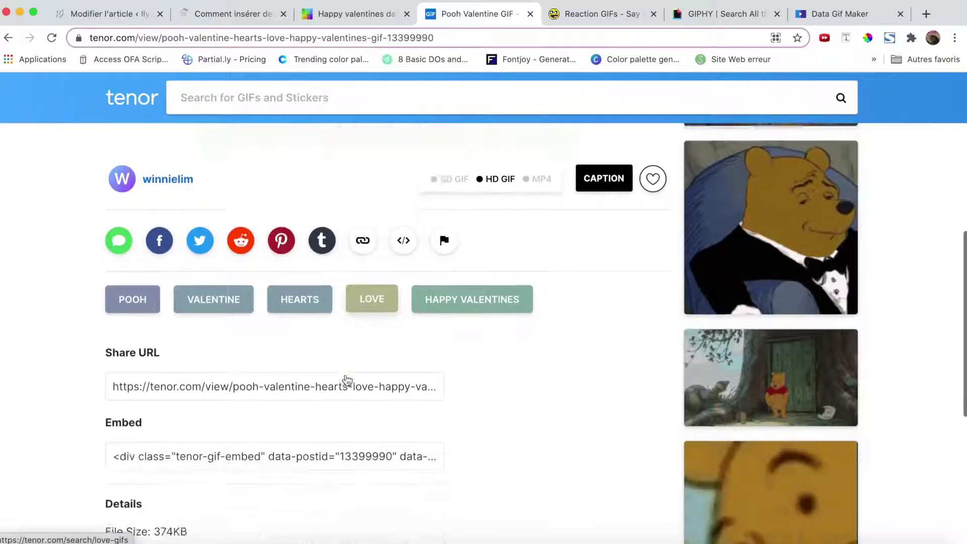
{"action": "scroll", "coordinate": [347, 380], "scroll_direction": "down", "scroll_amount": 3}
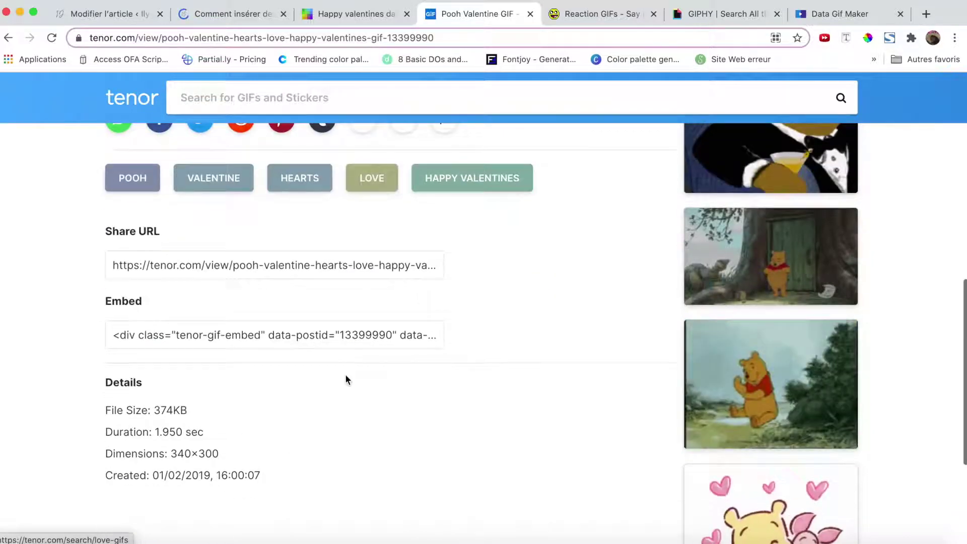
{"action": "left_click", "coordinate": [213, 272]}
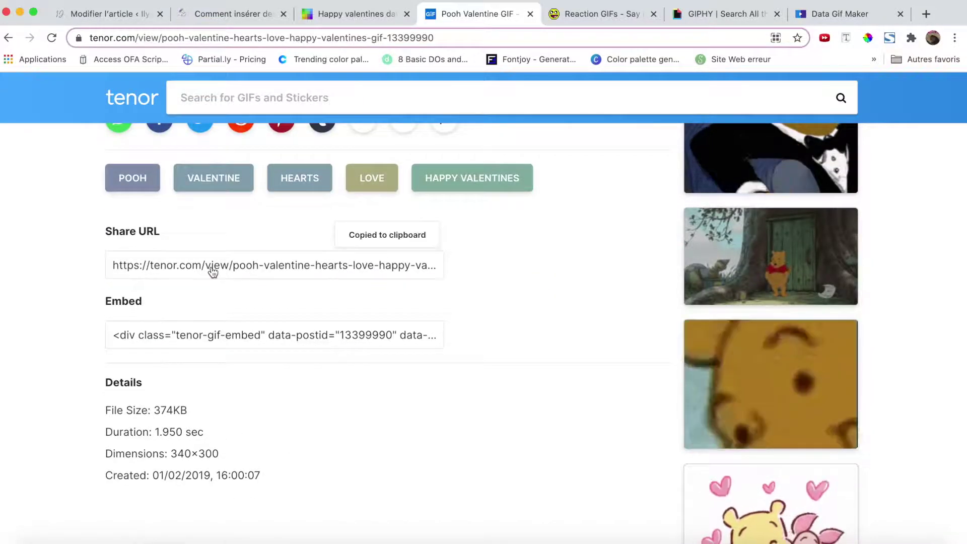
{"action": "left_click", "coordinate": [204, 336]}
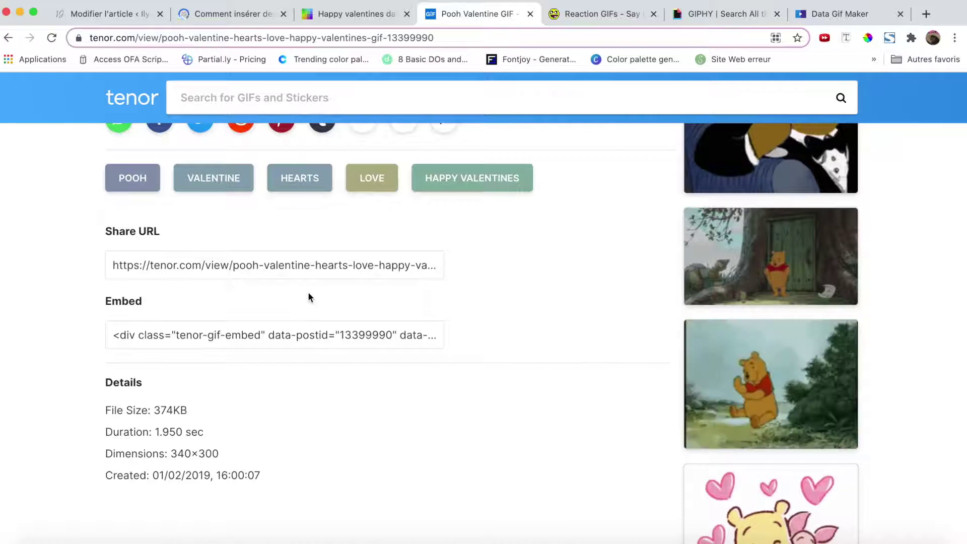
Copy the share URL of the Pooh Valentine GIF on Tenor once more
{"action": "left_click", "coordinate": [299, 265]}
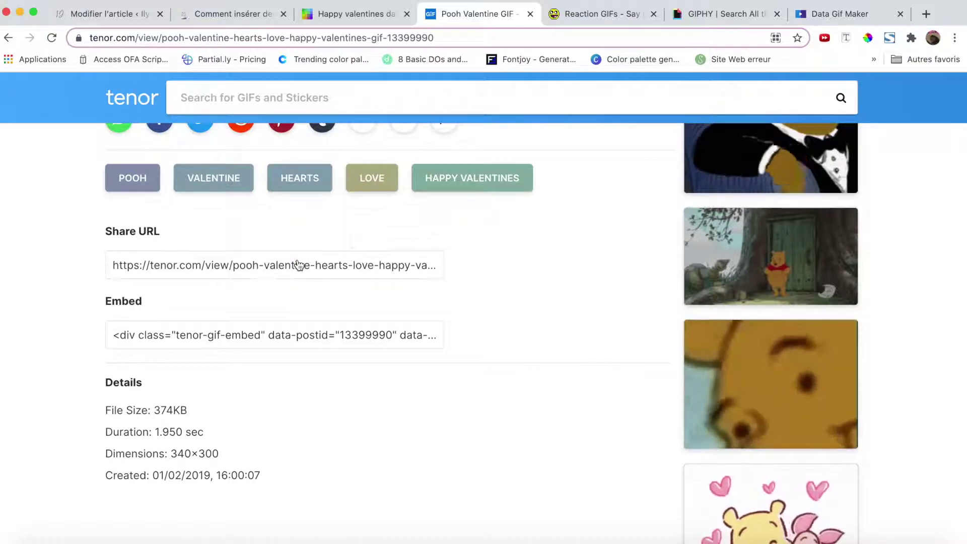
{"action": "left_click", "coordinate": [313, 274]}
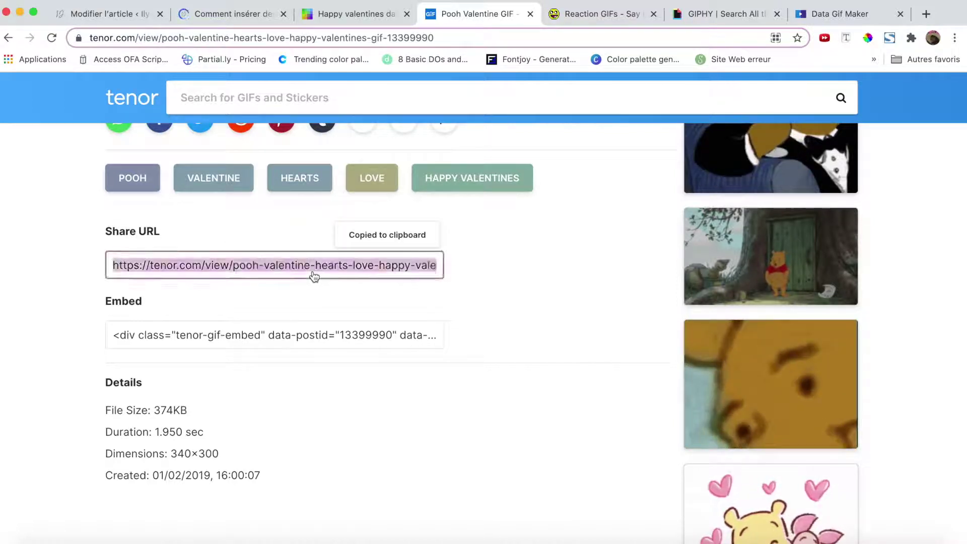
Switch to the Reaction GIFs site and filter its GIFs by the feeling "Amused"
{"action": "left_click", "coordinate": [582, 22]}
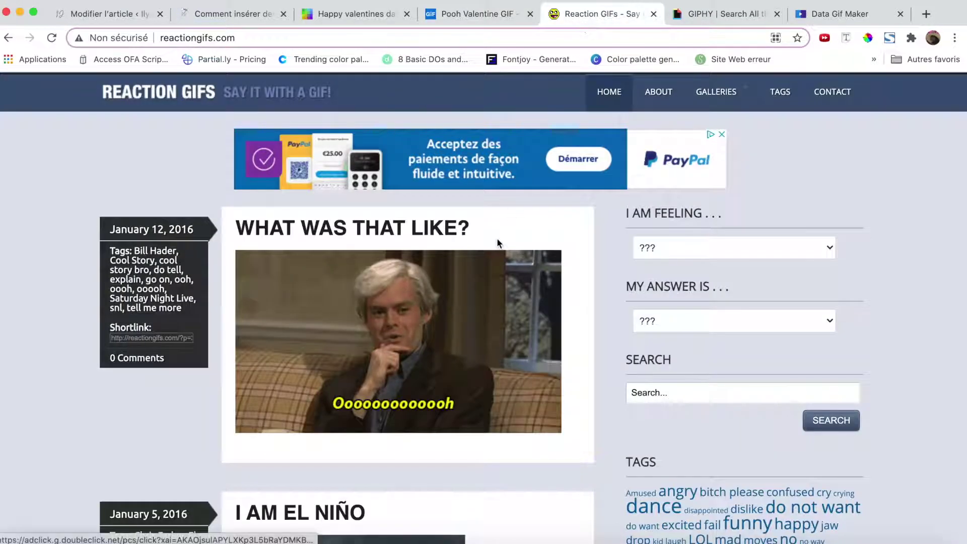
{"action": "scroll", "coordinate": [497, 239], "scroll_direction": "down", "scroll_amount": 1}
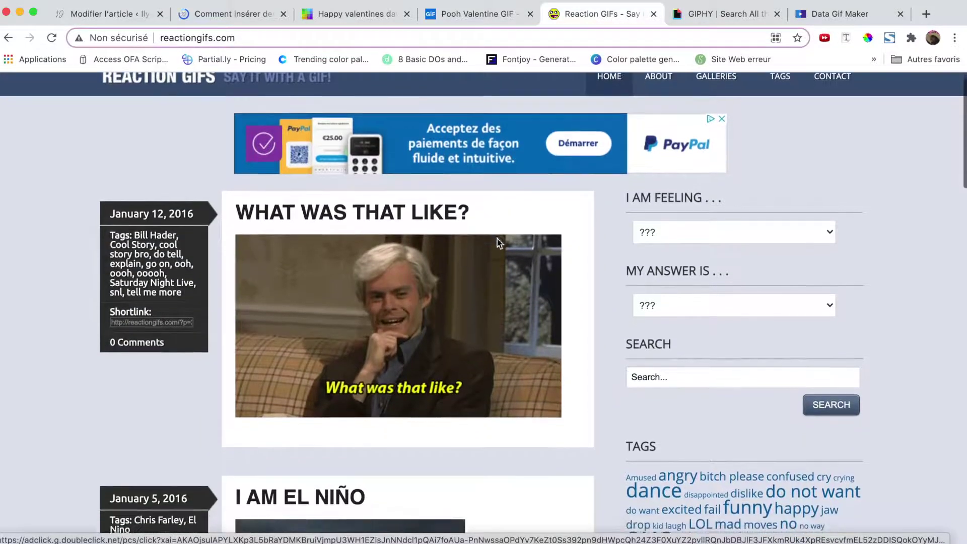
{"action": "scroll", "coordinate": [497, 239], "scroll_direction": "up", "scroll_amount": 1}
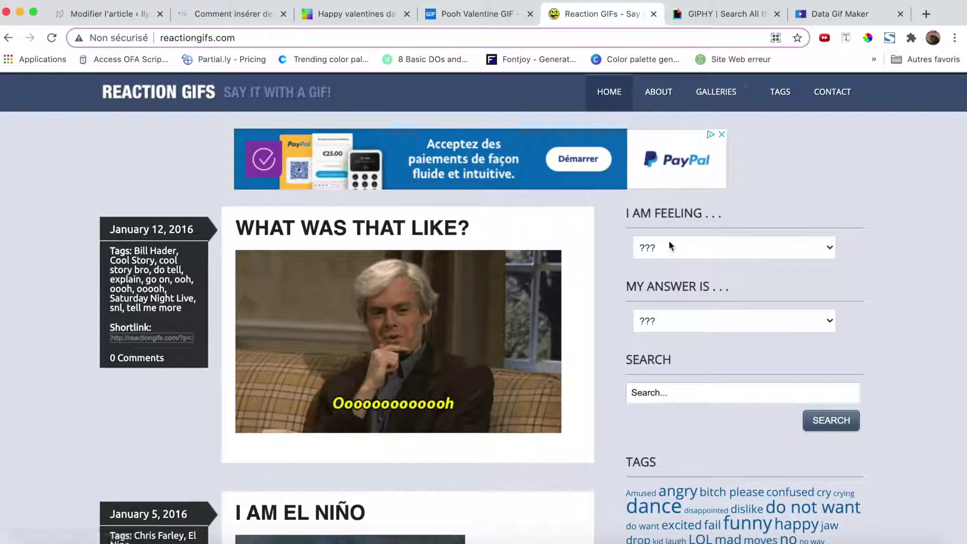
{"action": "left_click", "coordinate": [670, 249]}
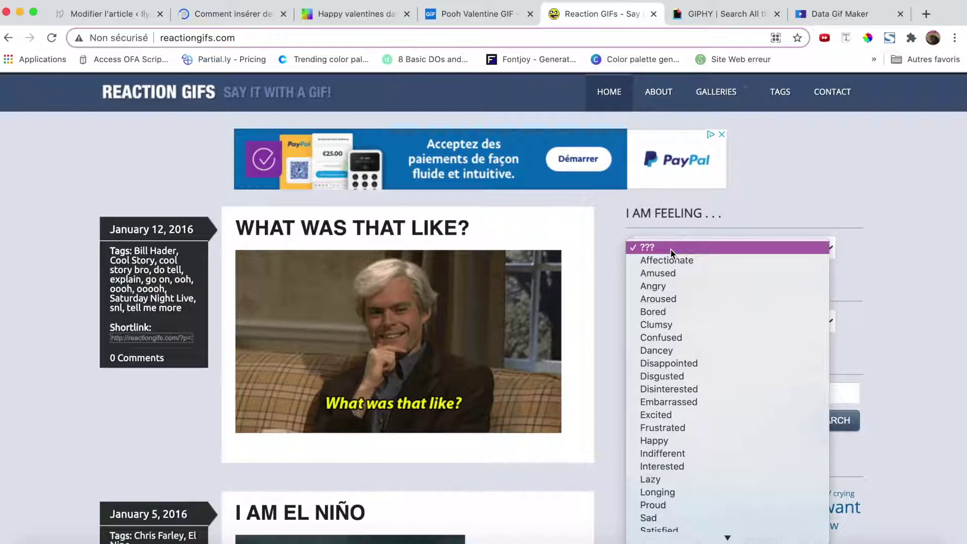
{"action": "left_click", "coordinate": [670, 249]}
{"action": "left_click", "coordinate": [670, 249]}
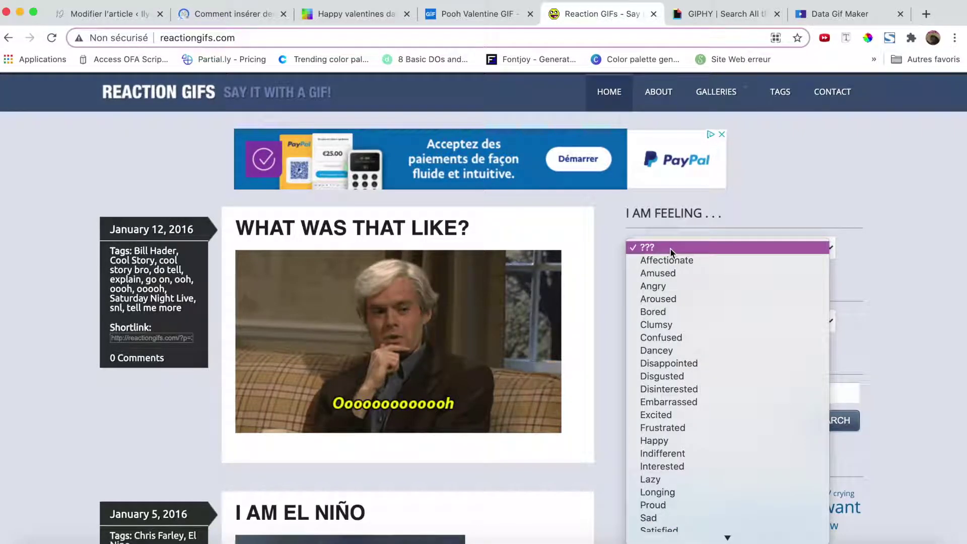
{"action": "left_click", "coordinate": [671, 274]}
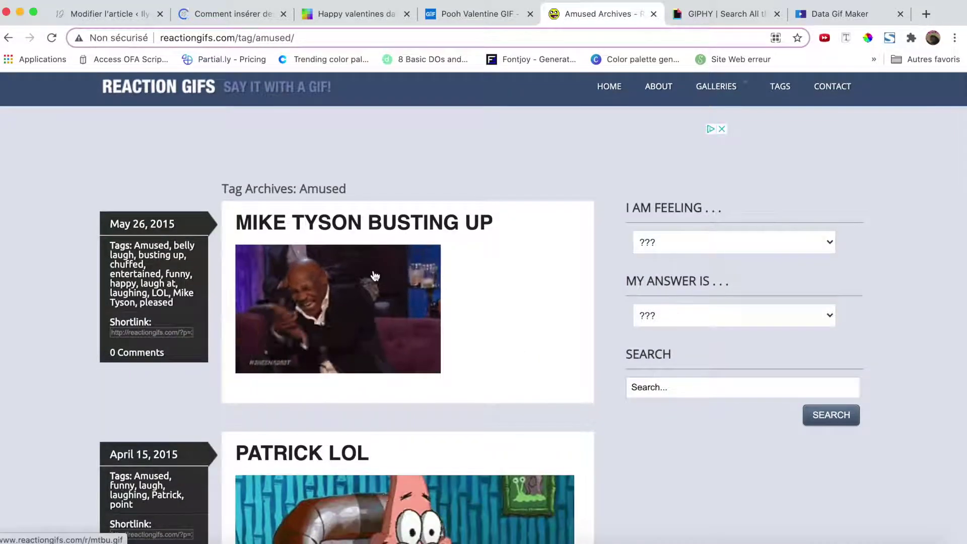
Browse the Amused archive, open the "Mike Tyson Busting Up" GIF on its own and select its web address
{"action": "scroll", "coordinate": [375, 275], "scroll_direction": "down", "scroll_amount": 5}
{"action": "scroll", "coordinate": [374, 275], "scroll_direction": "down", "scroll_amount": 20}
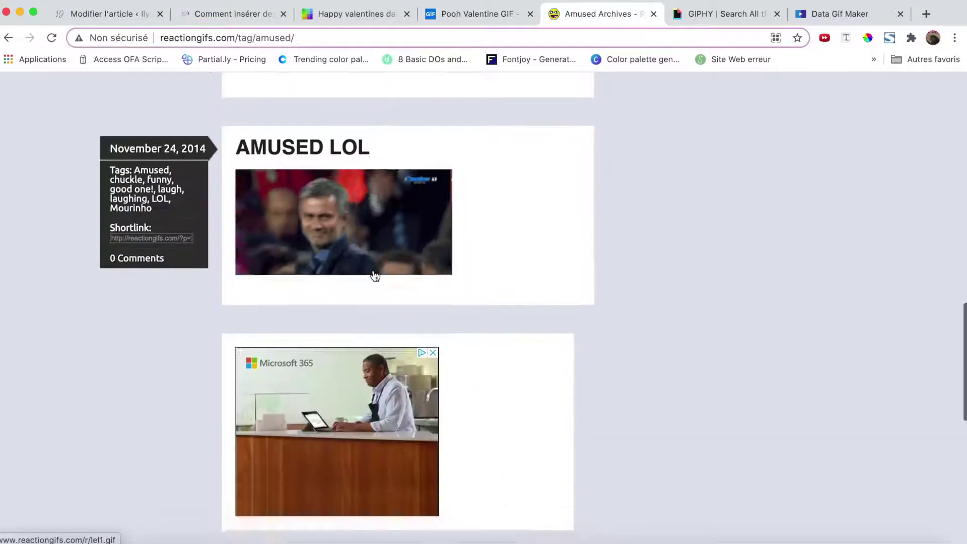
{"action": "scroll", "coordinate": [374, 274], "scroll_direction": "up", "scroll_amount": 10}
{"action": "scroll", "coordinate": [374, 275], "scroll_direction": "up", "scroll_amount": 20}
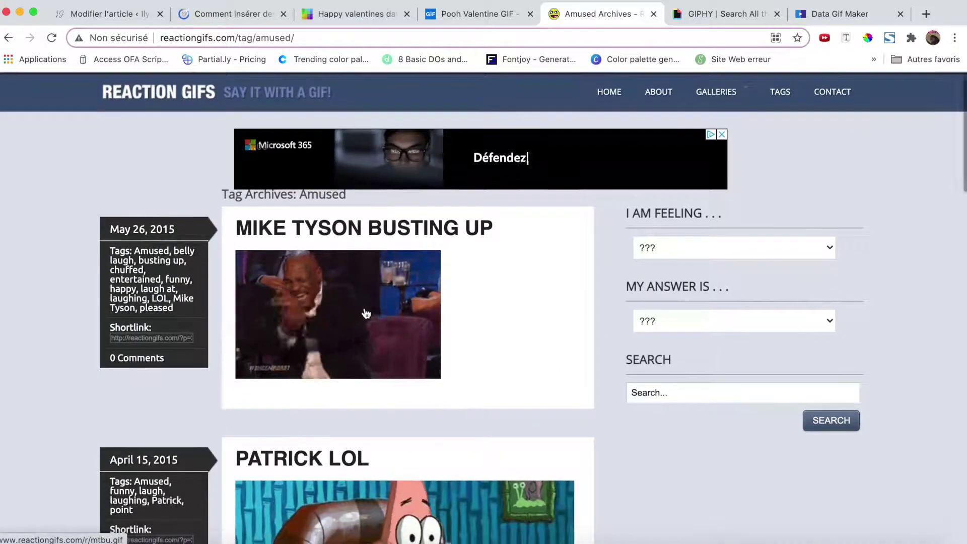
{"action": "left_click", "coordinate": [367, 313]}
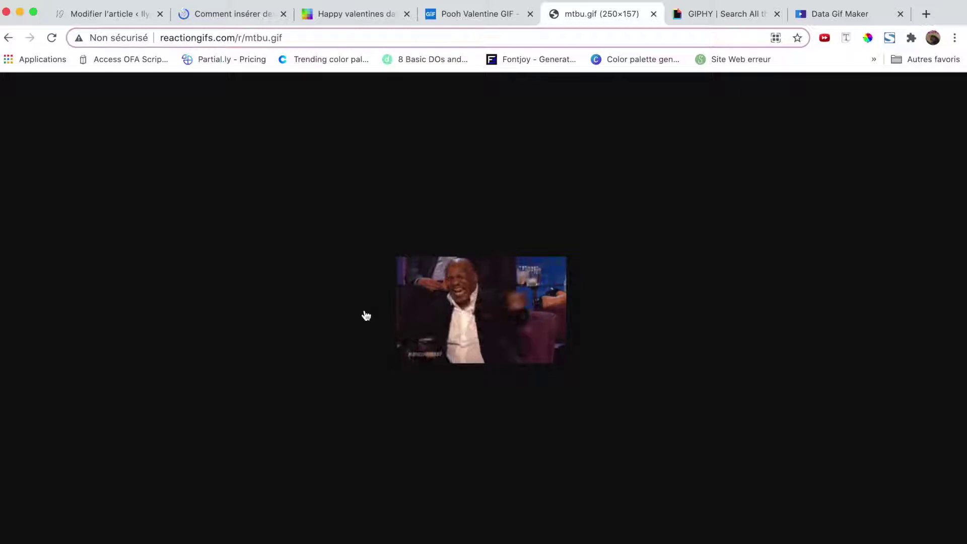
{"action": "double_click", "coordinate": [281, 38]}
{"action": "left_click", "coordinate": [280, 38]}
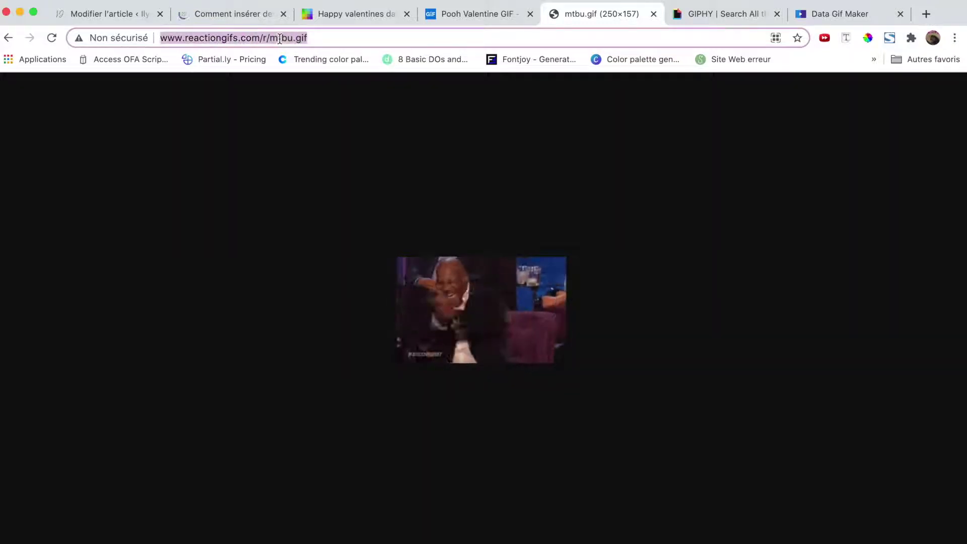
Bring up the save-image dialog for the Mike Tyson GIF and dismiss it without saving
{"action": "right_click", "coordinate": [503, 296]}
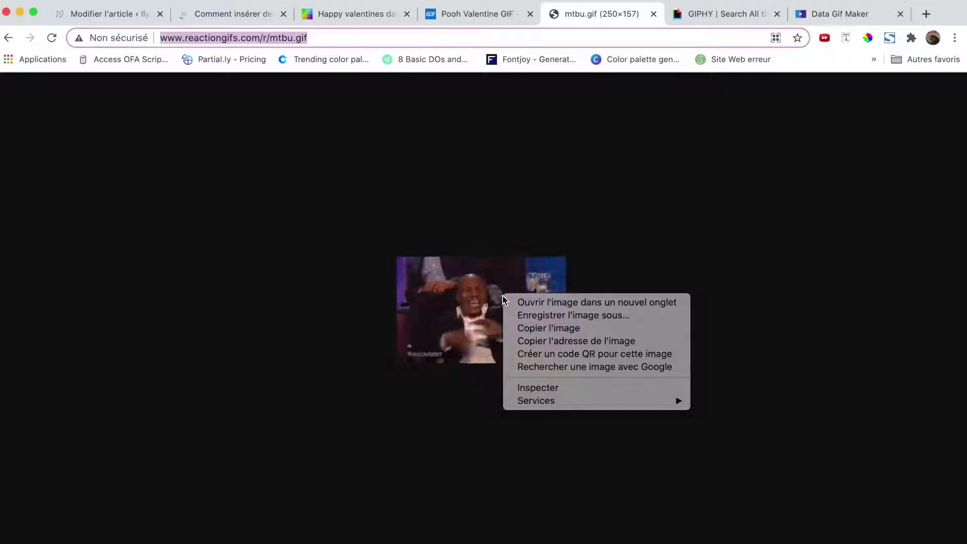
{"action": "left_click", "coordinate": [523, 317]}
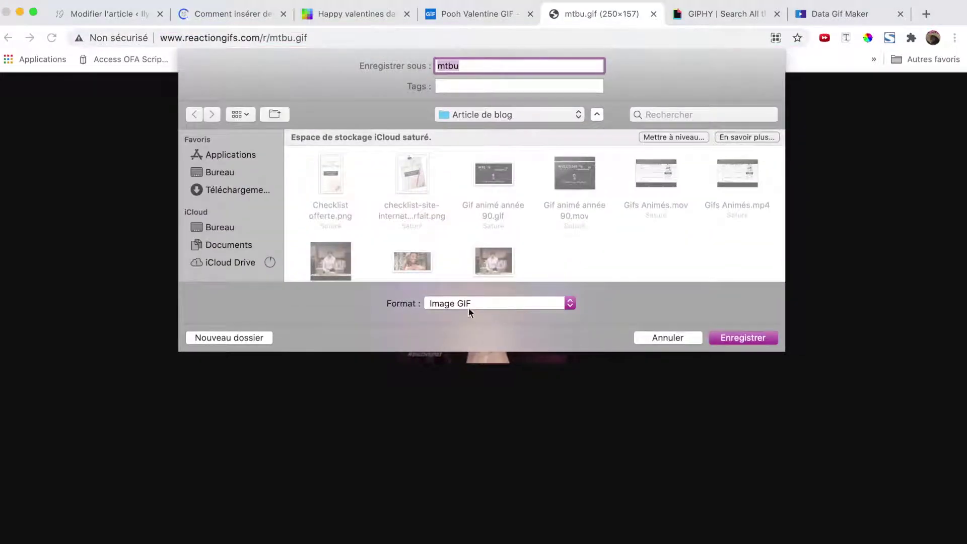
{"action": "left_click", "coordinate": [691, 338]}
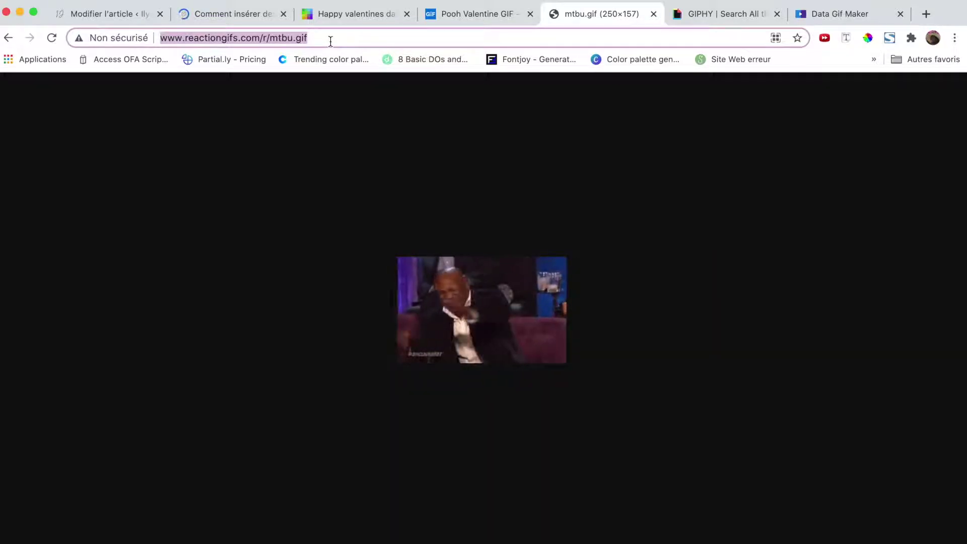
Switch to the GIPHY site and search for "valentines day"
{"action": "left_click", "coordinate": [738, 19]}
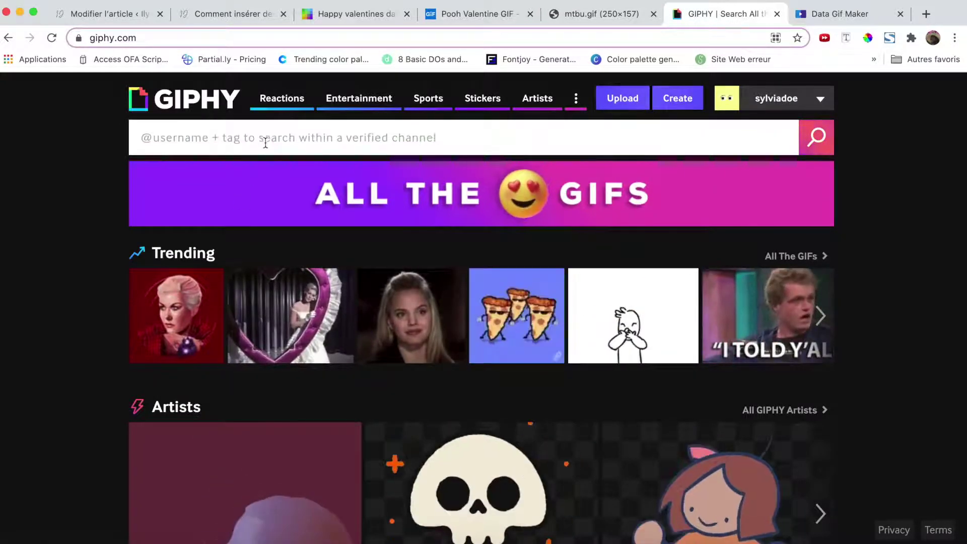
{"action": "type", "text": "valentines day"}
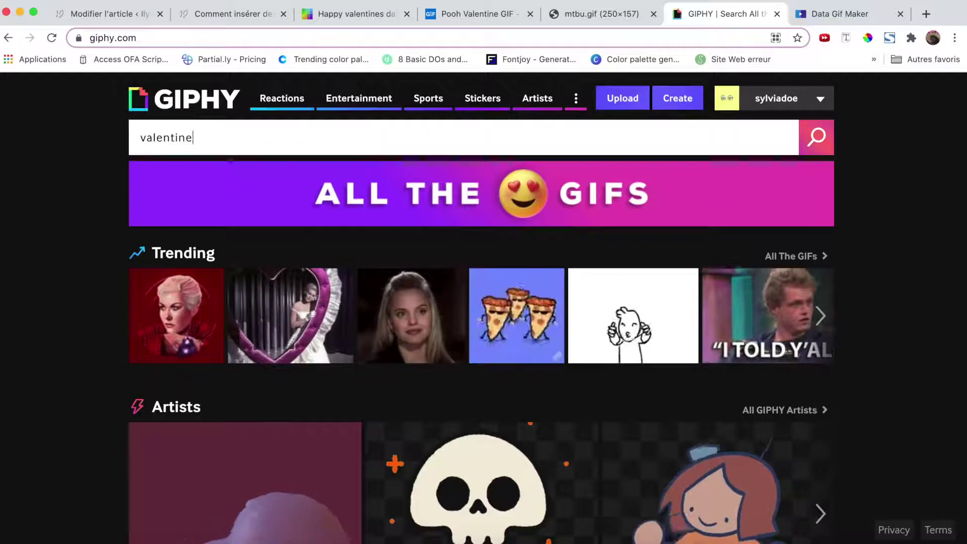
{"action": "key", "text": "Return"}
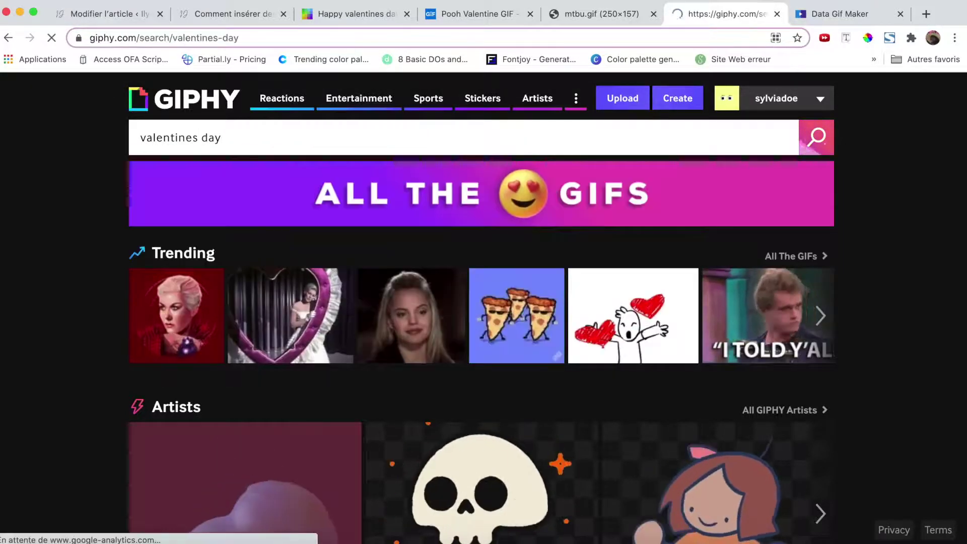
Open the red heart "Happy Valentine's Day" GIF by Happy Motion and copy its Source media link
{"action": "scroll", "coordinate": [177, 416], "scroll_direction": "down", "scroll_amount": 5}
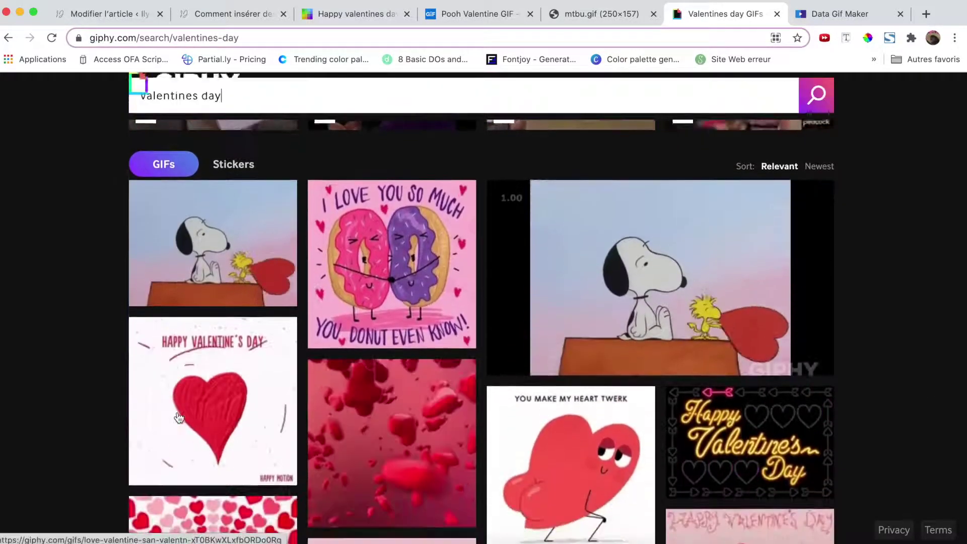
{"action": "left_click", "coordinate": [179, 417]}
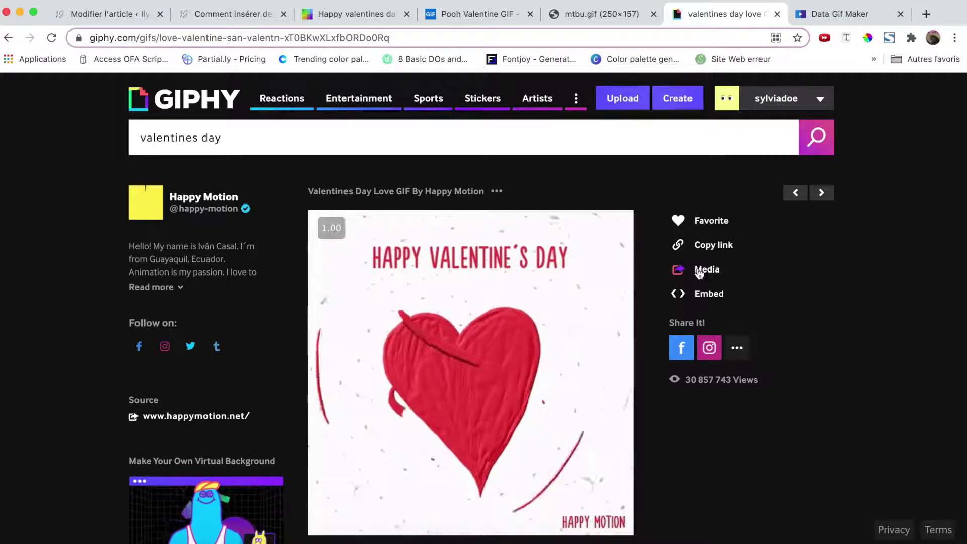
{"action": "left_click", "coordinate": [699, 273]}
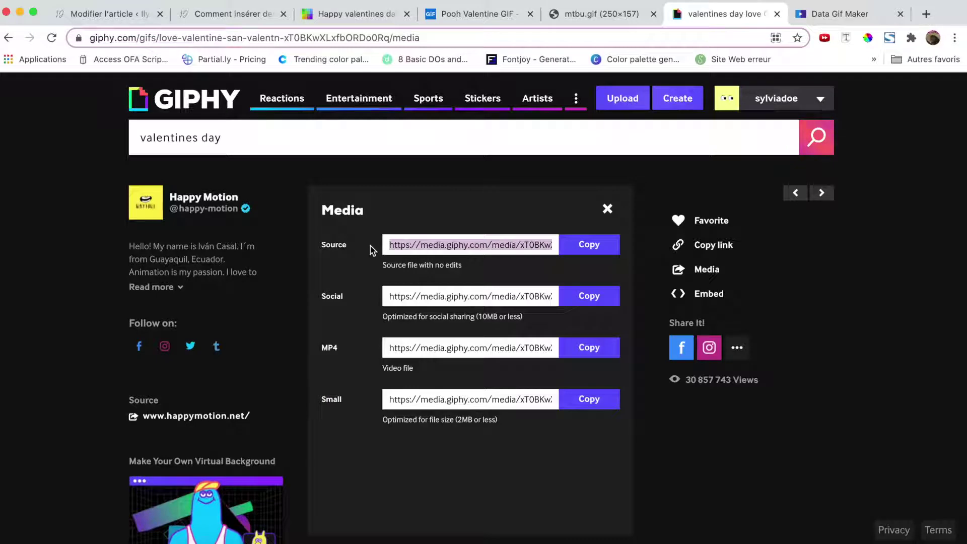
{"action": "left_click", "coordinate": [591, 246]}
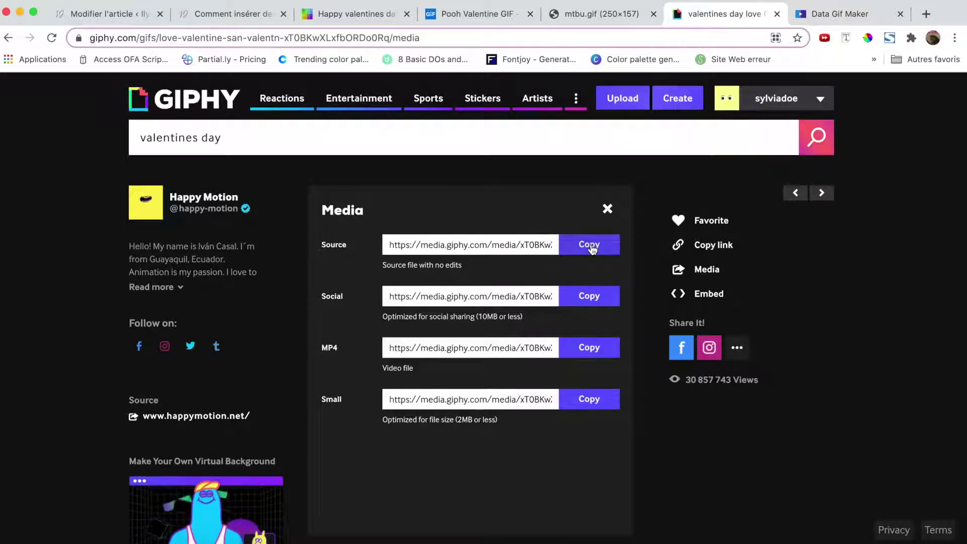
{"action": "left_click", "coordinate": [590, 246]}
Open the copied GIPHY source link in a new browser tab
{"action": "left_click", "coordinate": [927, 15]}
{"action": "key", "text": "super+v"}
{"action": "key", "text": "Return"}
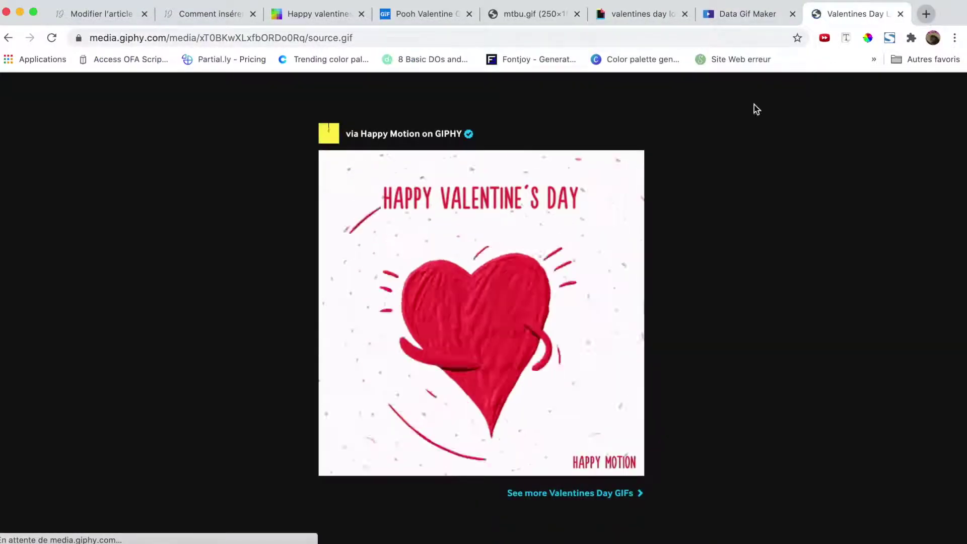
Bring up the save-image dialog for the heart GIF and cancel it
{"action": "right_click", "coordinate": [519, 237]}
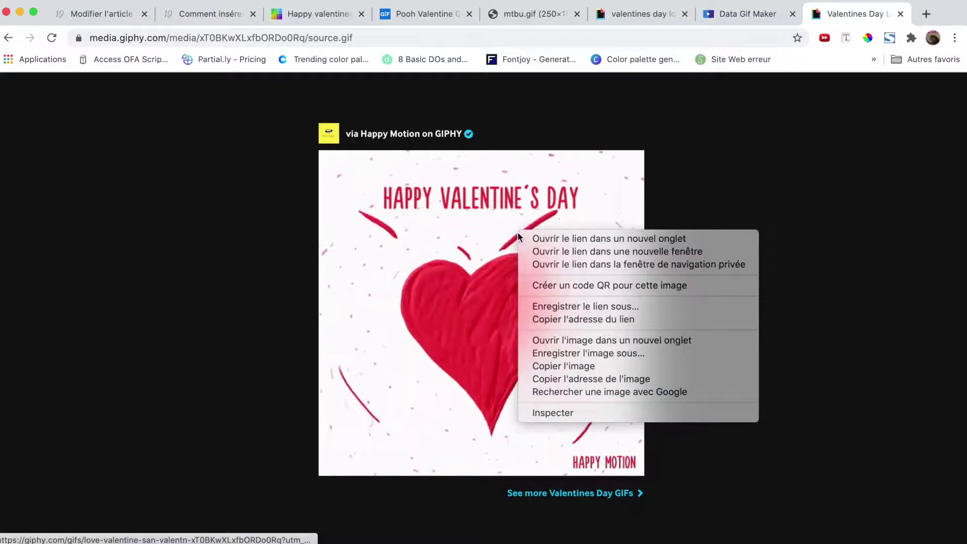
{"action": "left_click", "coordinate": [564, 354]}
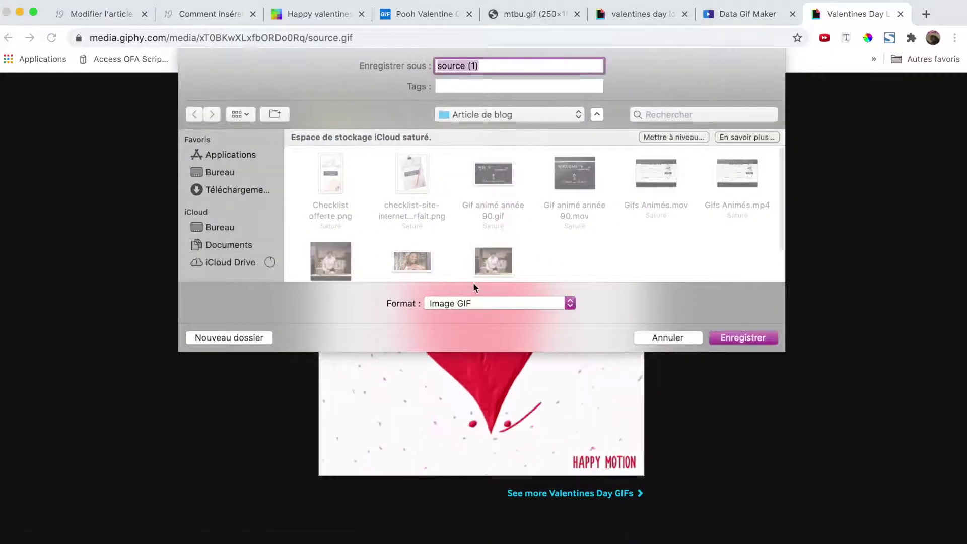
{"action": "left_click", "coordinate": [685, 336]}
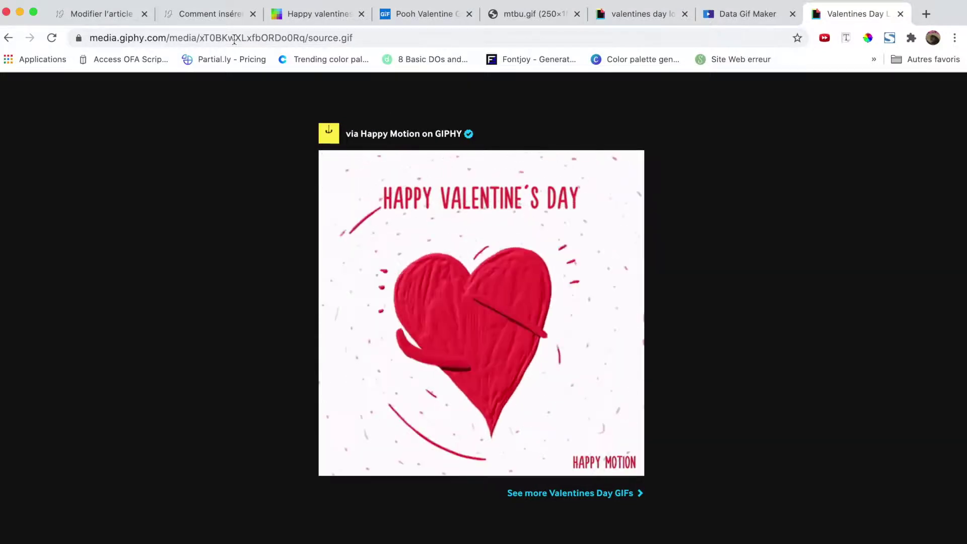
Switch to the Data GIF Maker site and start a Circles GIF titled "Test cercle"
{"action": "left_click", "coordinate": [730, 23]}
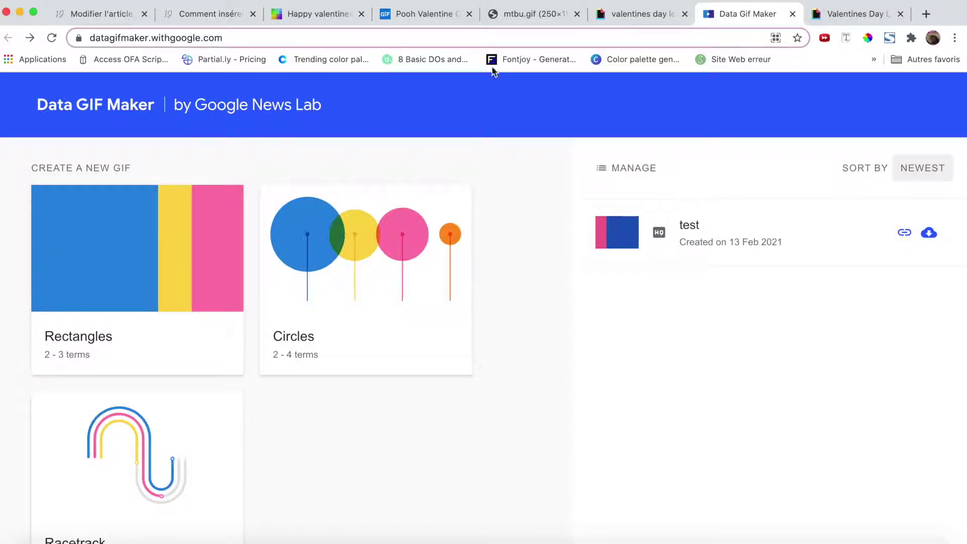
{"action": "left_click", "coordinate": [325, 262]}
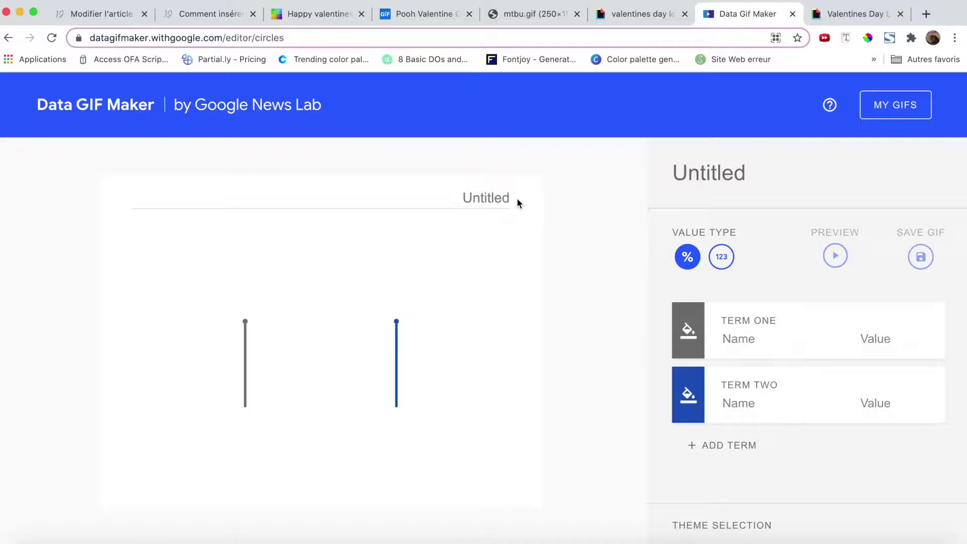
{"action": "type", "text": "Test "}
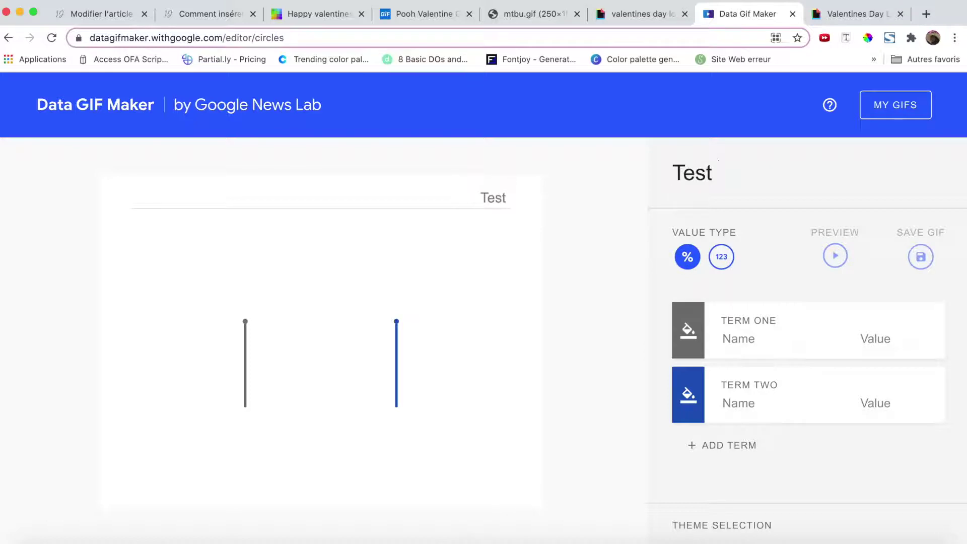
{"action": "type", "text": "cercle"}
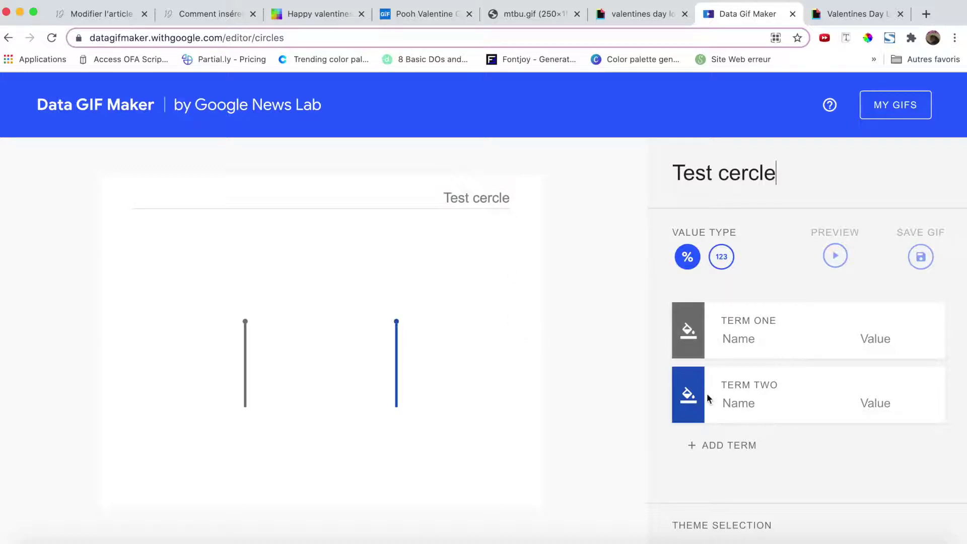
Set term one's colour to purple and name it "Variable 1"
{"action": "left_click", "coordinate": [693, 318]}
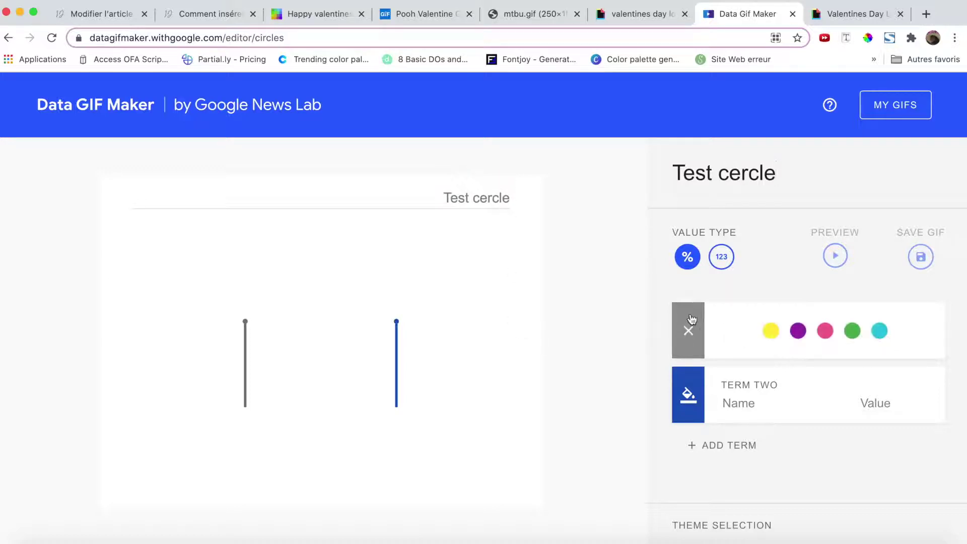
{"action": "left_click", "coordinate": [798, 331]}
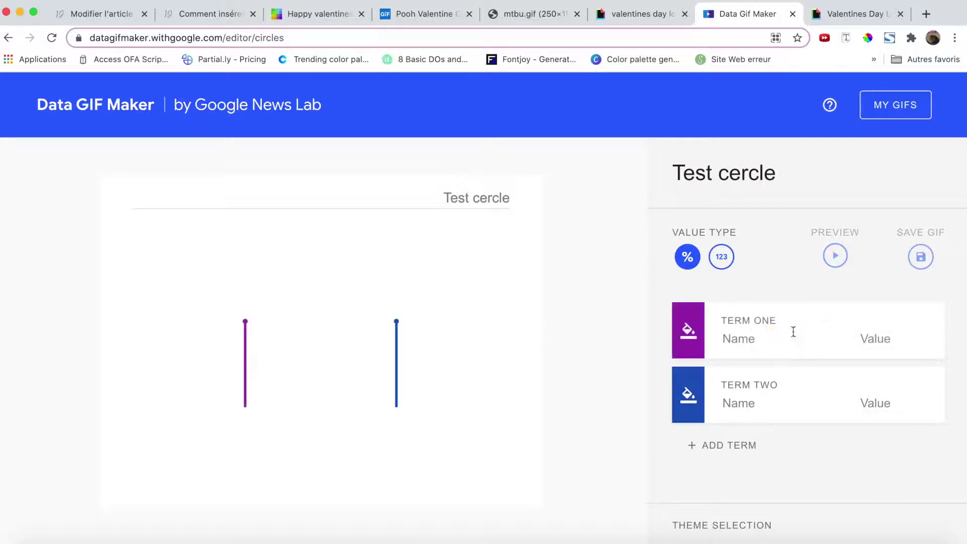
{"action": "left_click", "coordinate": [742, 330]}
{"action": "type", "text": "Variable 1"}
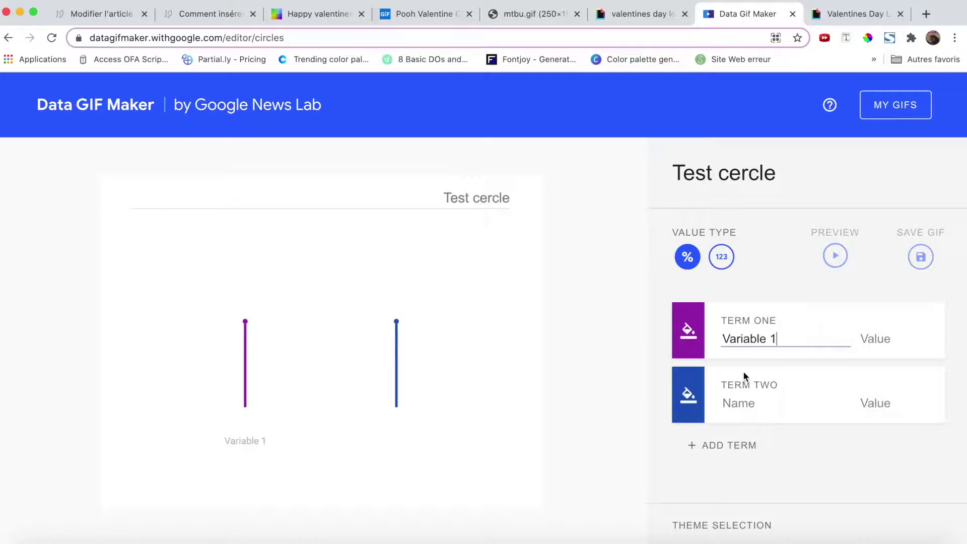
Name term two "Variable 2"
{"action": "left_click", "coordinate": [748, 405]}
{"action": "type", "text": "Variable "}
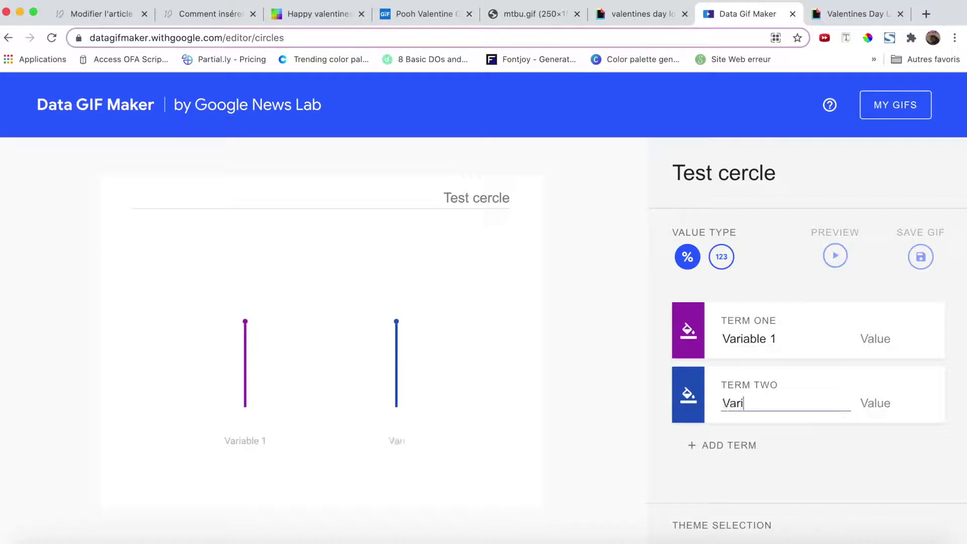
{"action": "type", "text": "2"}
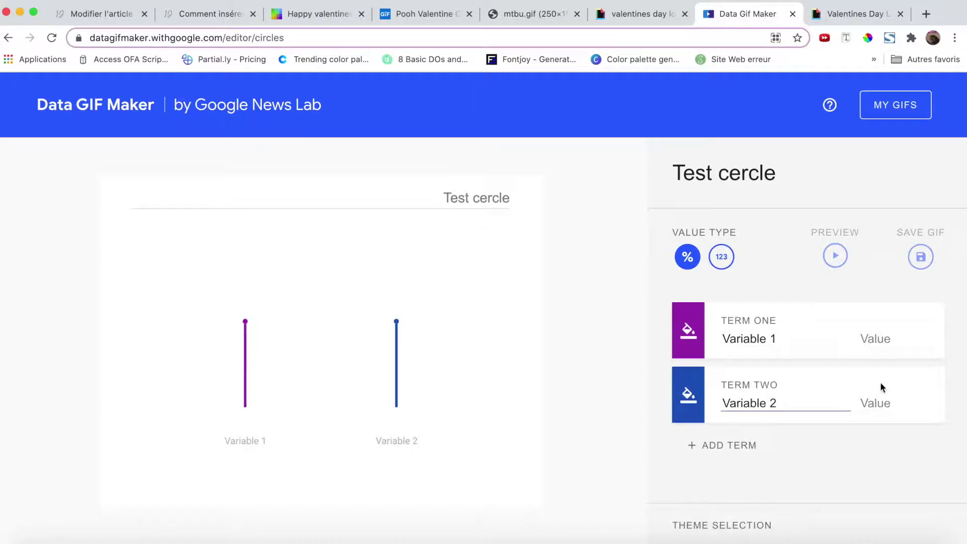
Set the value of Variable 1 to 60 and the value of Variable 2 to 40
{"action": "left_click", "coordinate": [887, 333]}
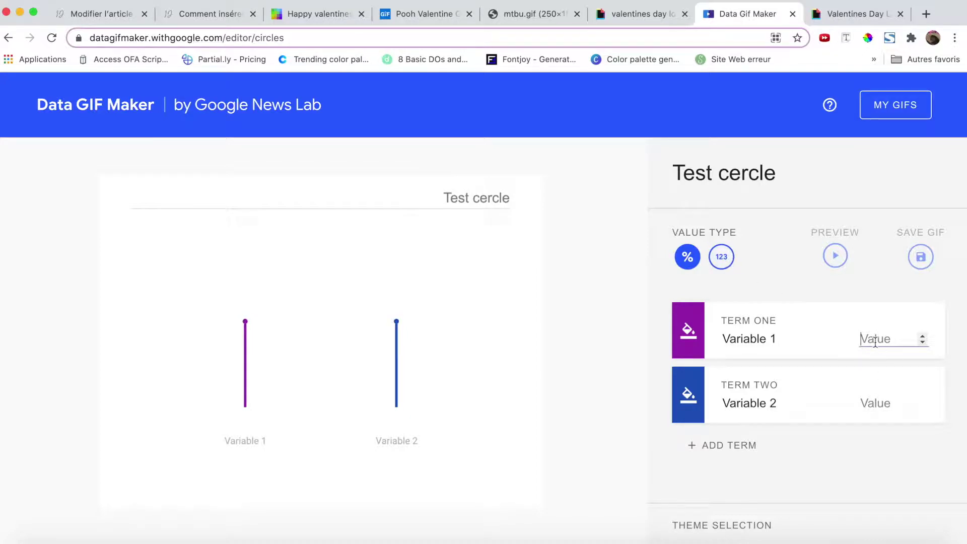
{"action": "type", "text": "60"}
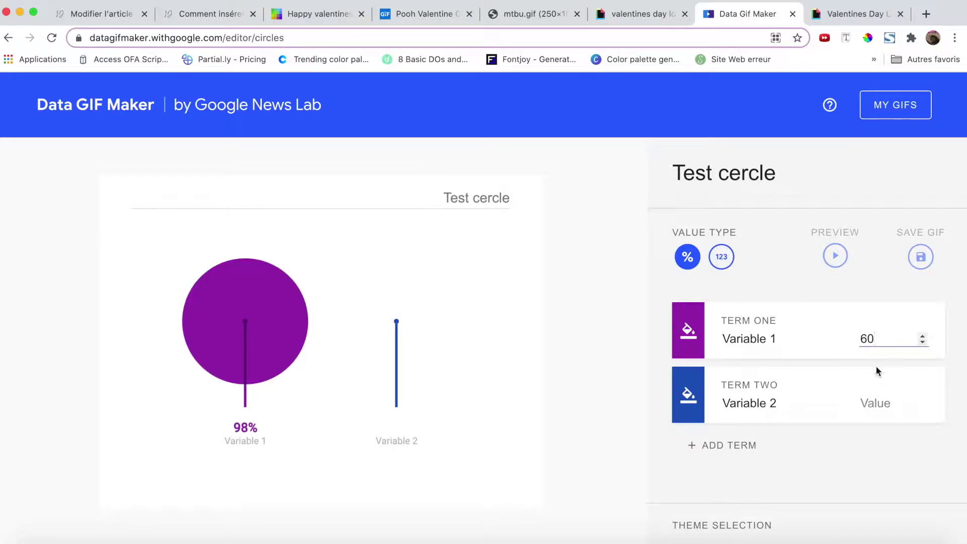
{"action": "left_click", "coordinate": [878, 403]}
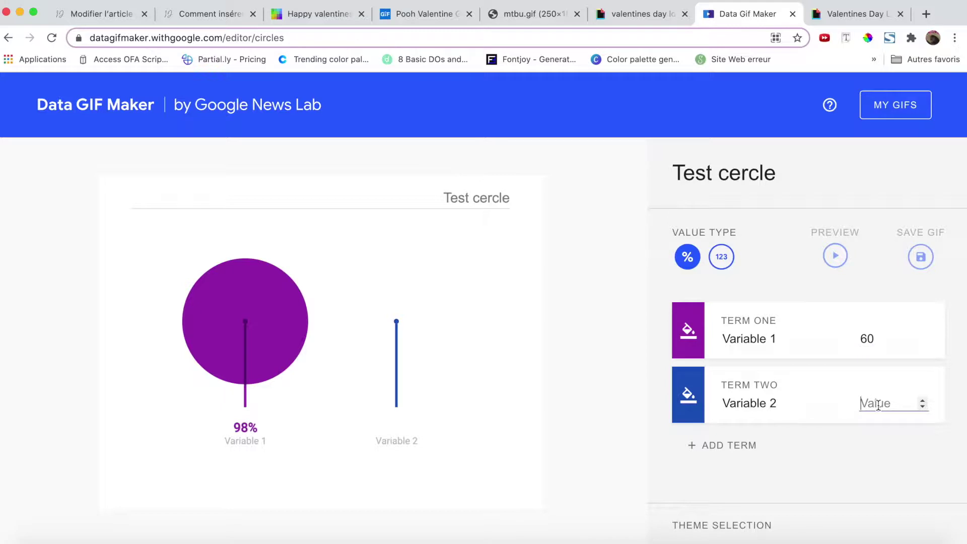
{"action": "type", "text": "40"}
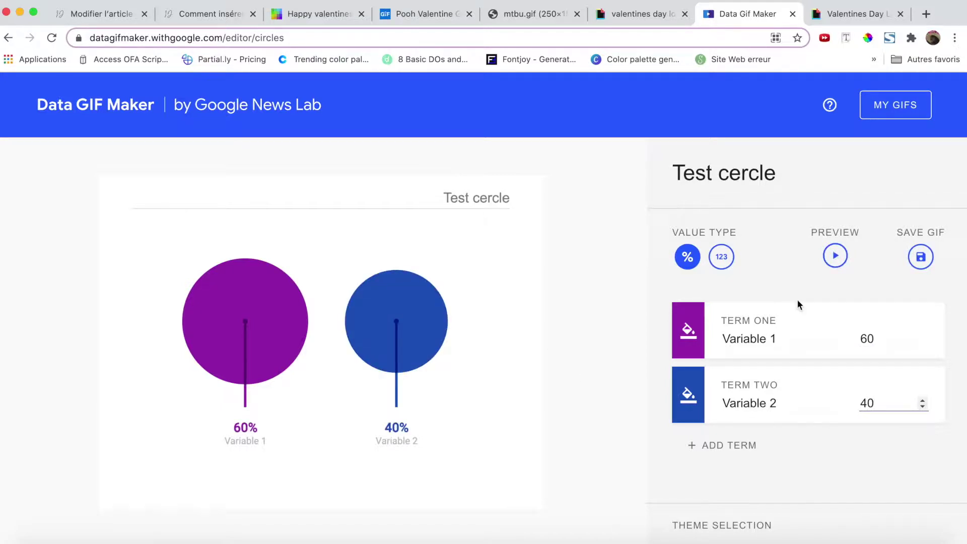
Preview the "Test cercle" animation and save the GIF in high quality (HQ)
{"action": "left_click", "coordinate": [835, 257]}
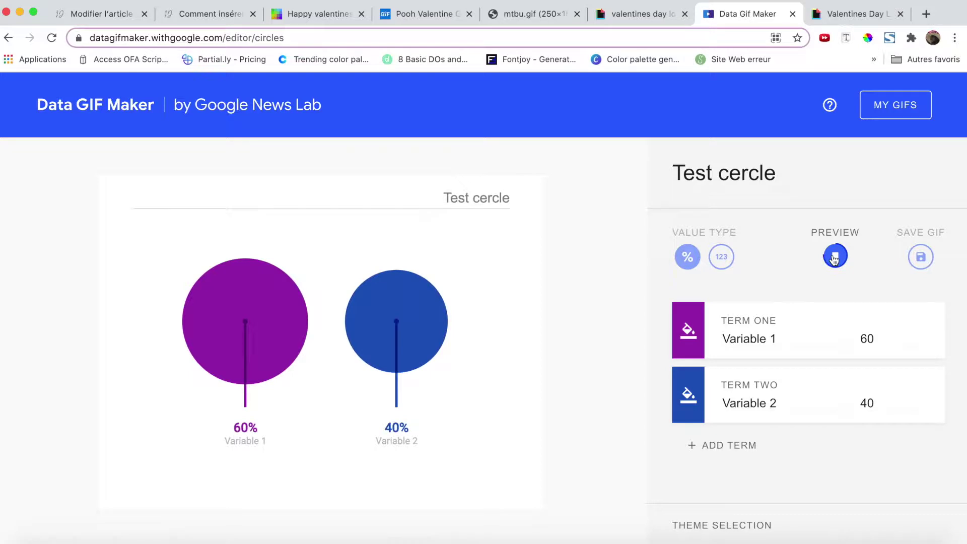
{"action": "left_click", "coordinate": [835, 257]}
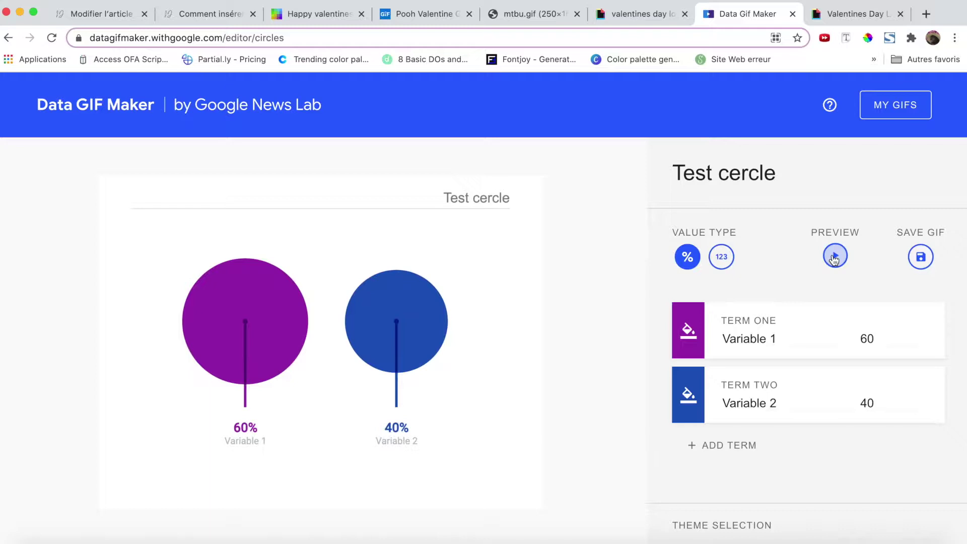
{"action": "mouse_move", "coordinate": [915, 262]}
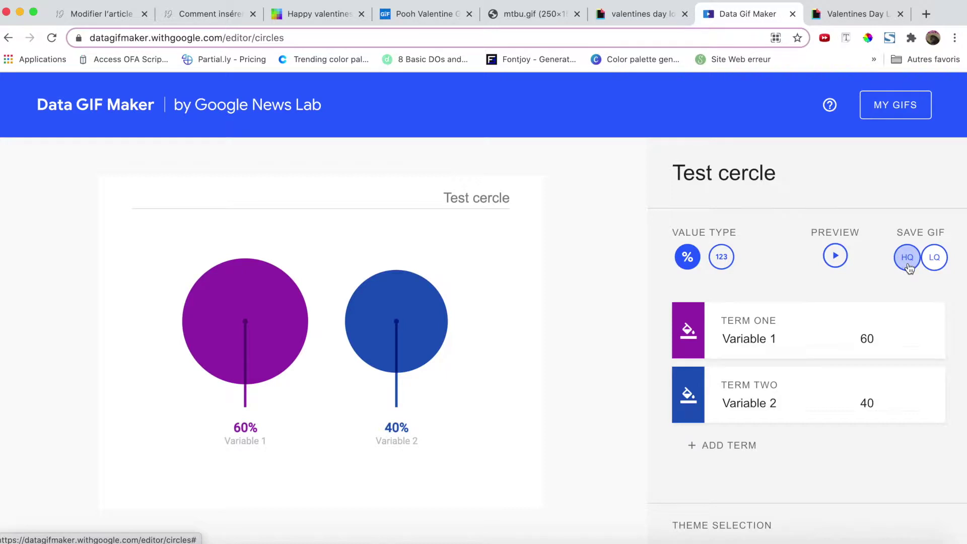
{"action": "left_click", "coordinate": [908, 259]}
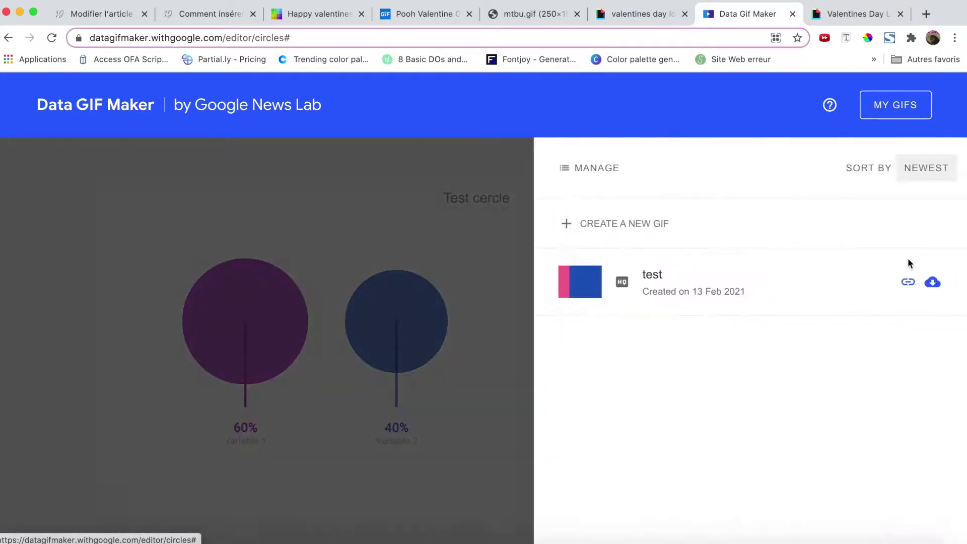